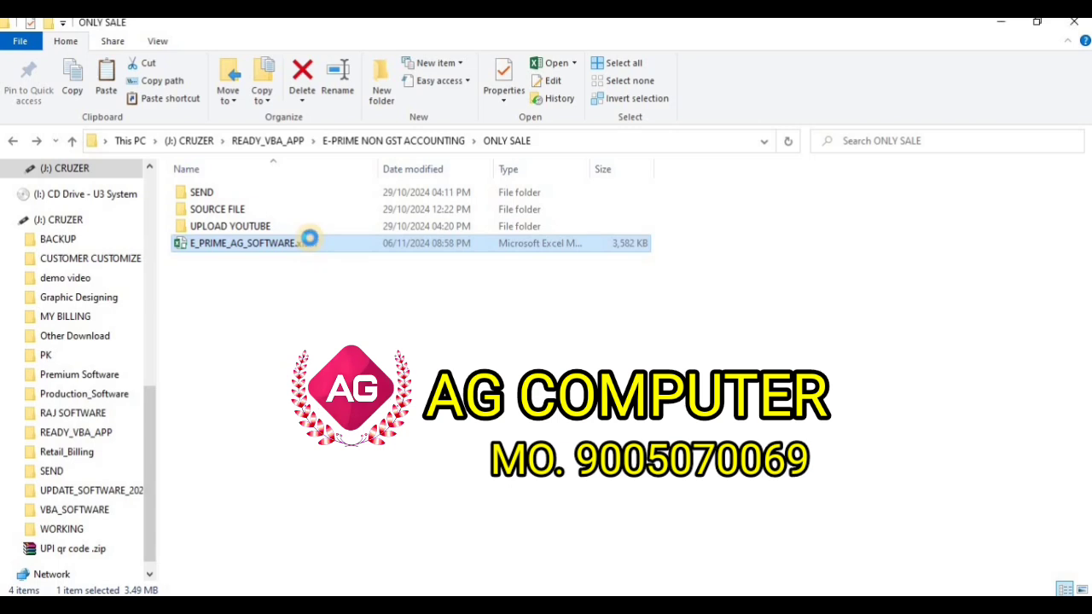
# Open the context menu of the E_PRIME_AG_SOFTWARE workbook in the ONLY SALE folder.
pyautogui.rightClick(308, 240)
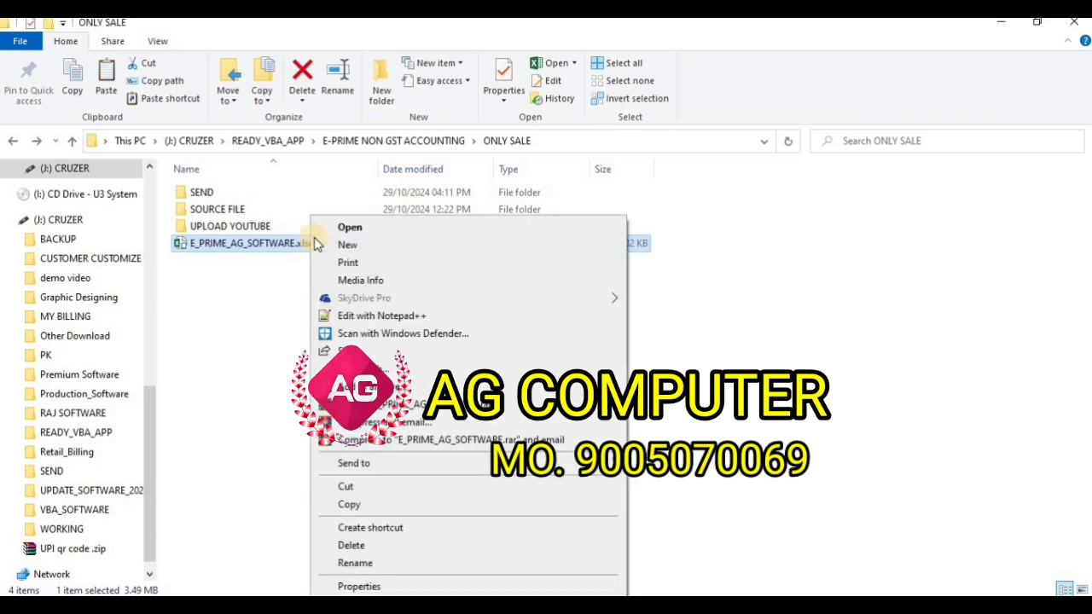
# Open the E_PRIME_AG_SOFTWARE workbook and begin entering the login password.
pyautogui.click(350, 227)
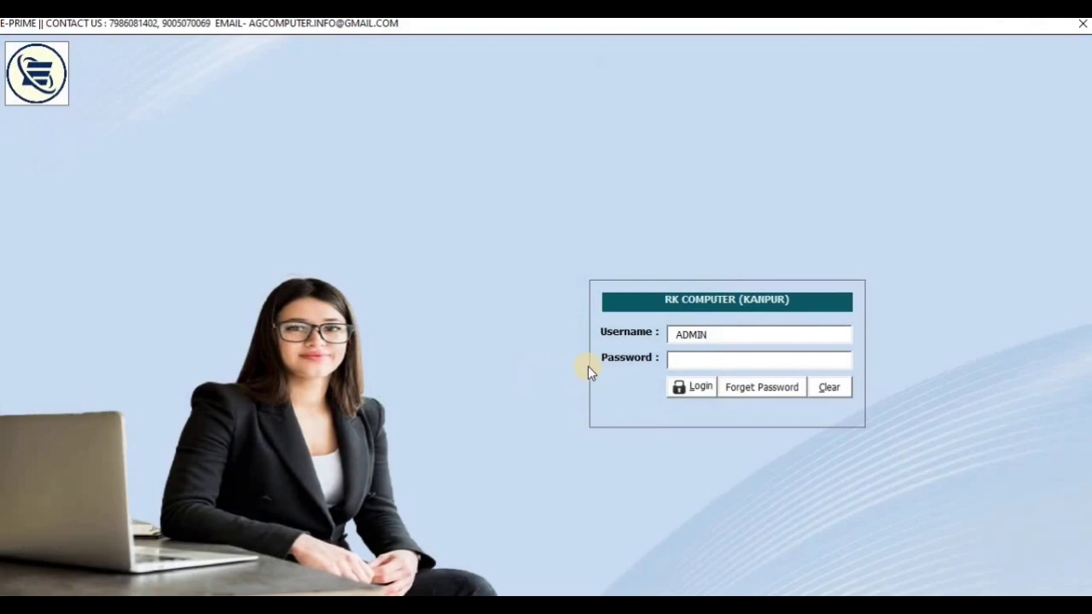
pyautogui.click(688, 360)
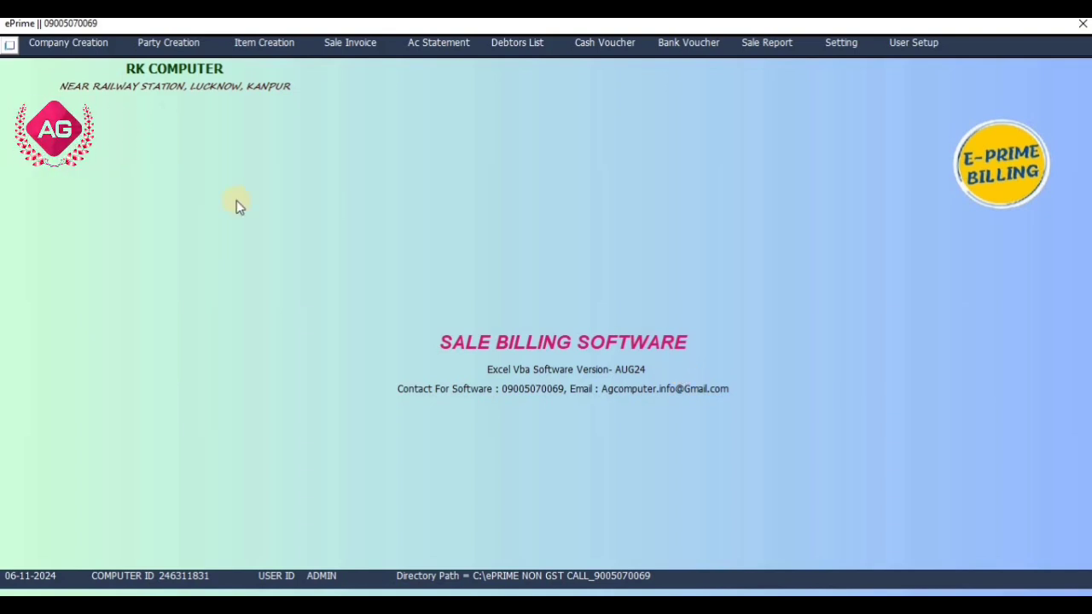
pyautogui.click(96, 47)
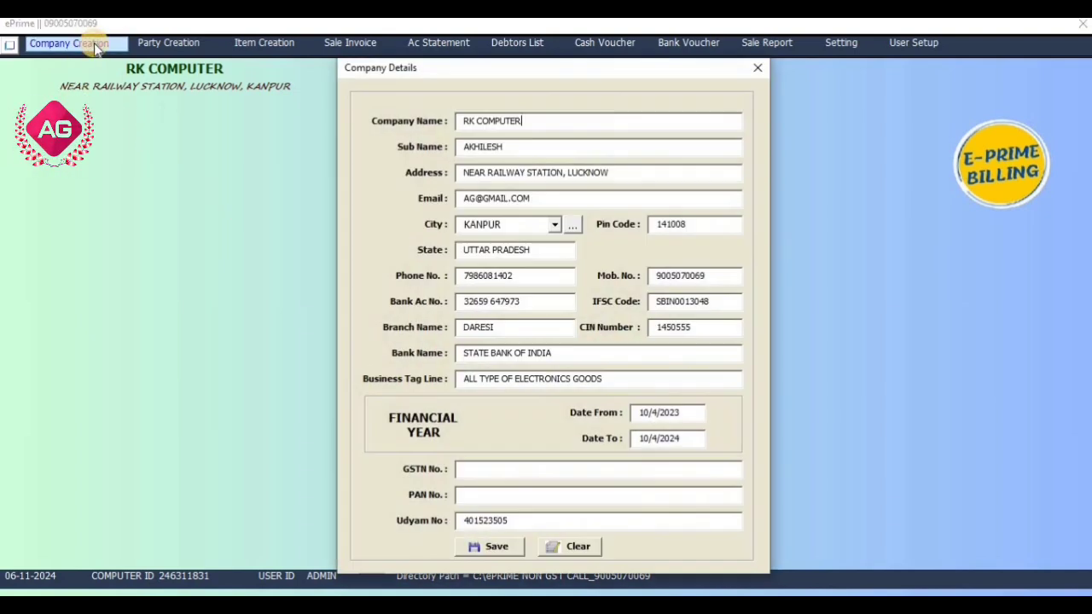
pyautogui.click(755, 72)
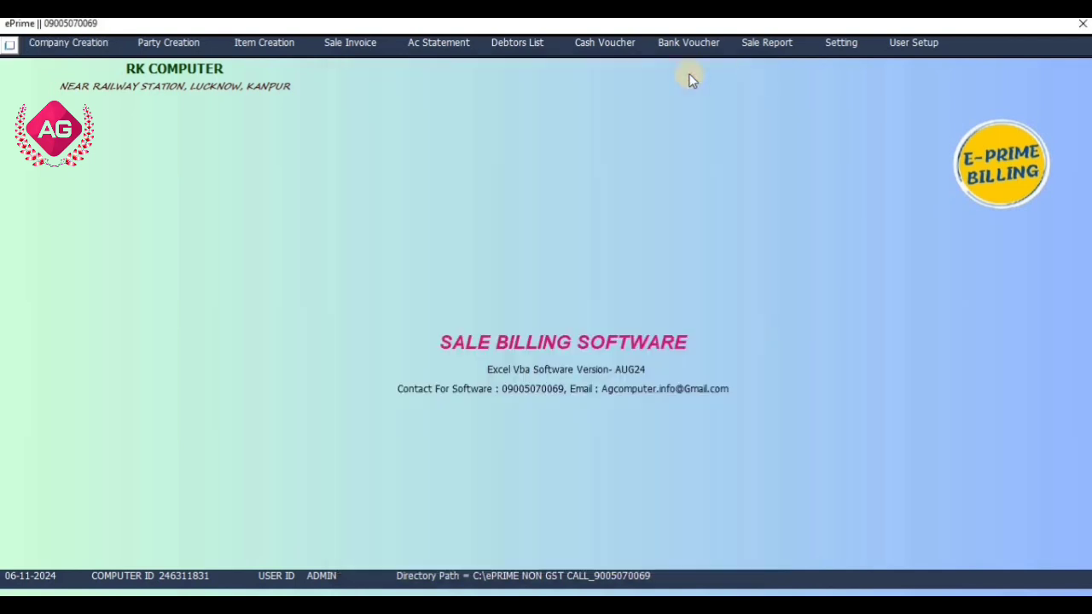
pyautogui.click(185, 52)
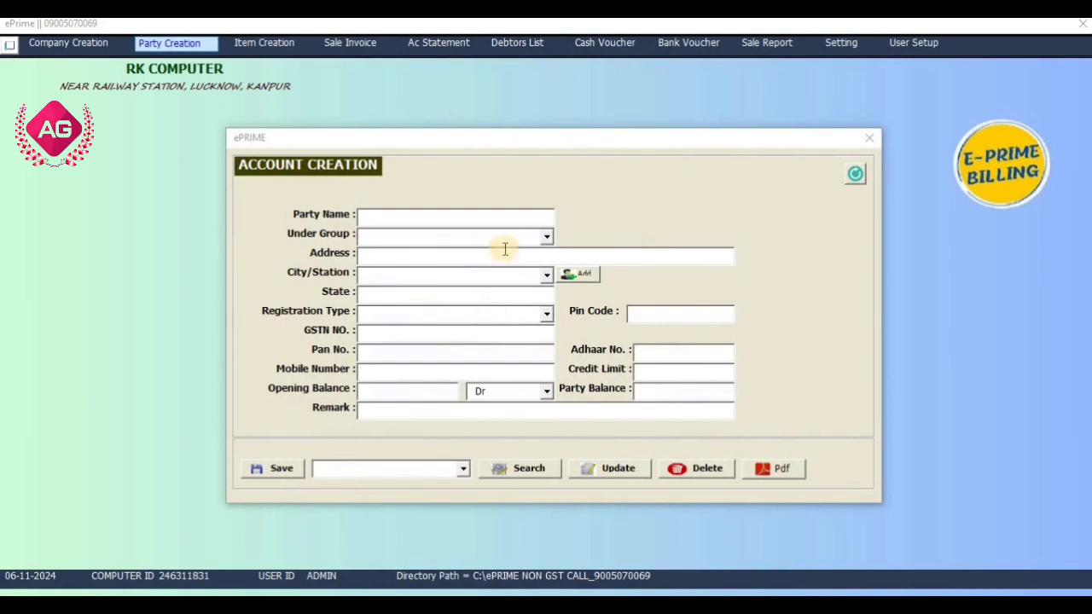
# Check the REALME entry in the item list, then start credit sale invoice number 2.
pyautogui.click(867, 138)
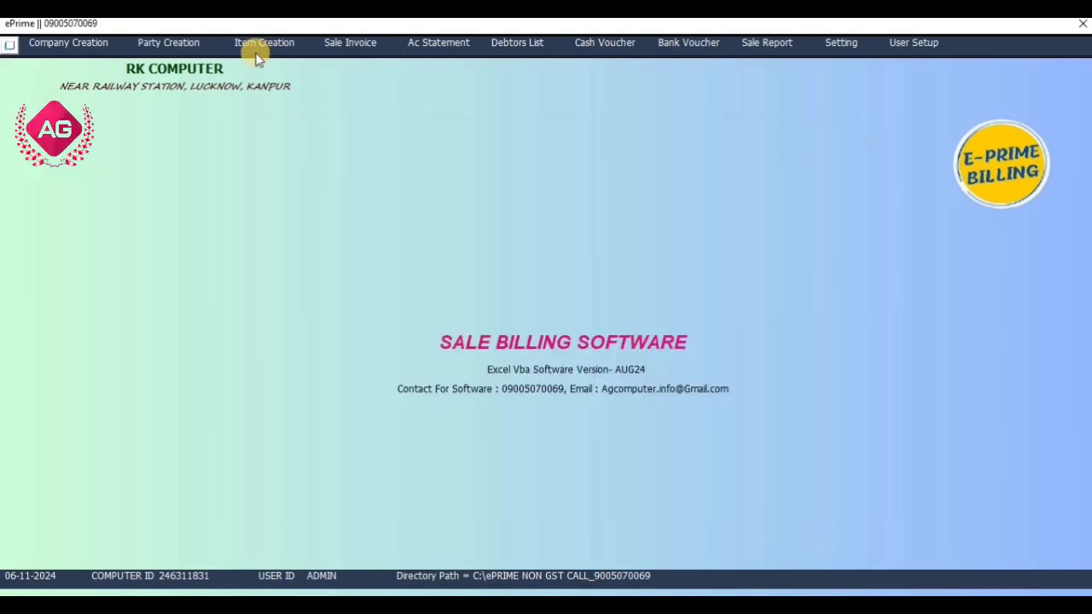
pyautogui.click(257, 44)
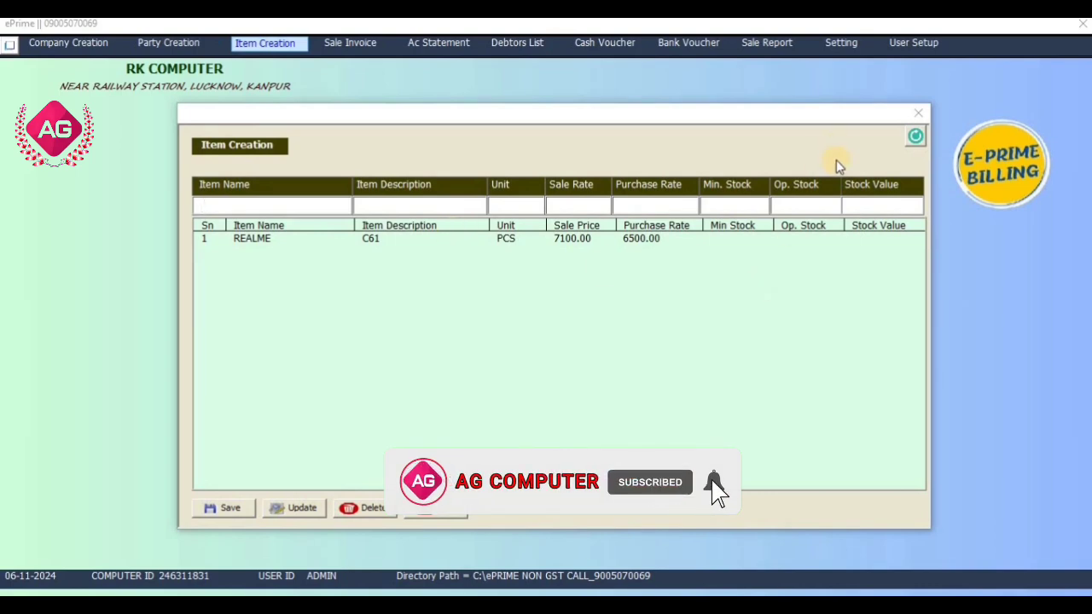
pyautogui.click(919, 116)
pyautogui.click(337, 44)
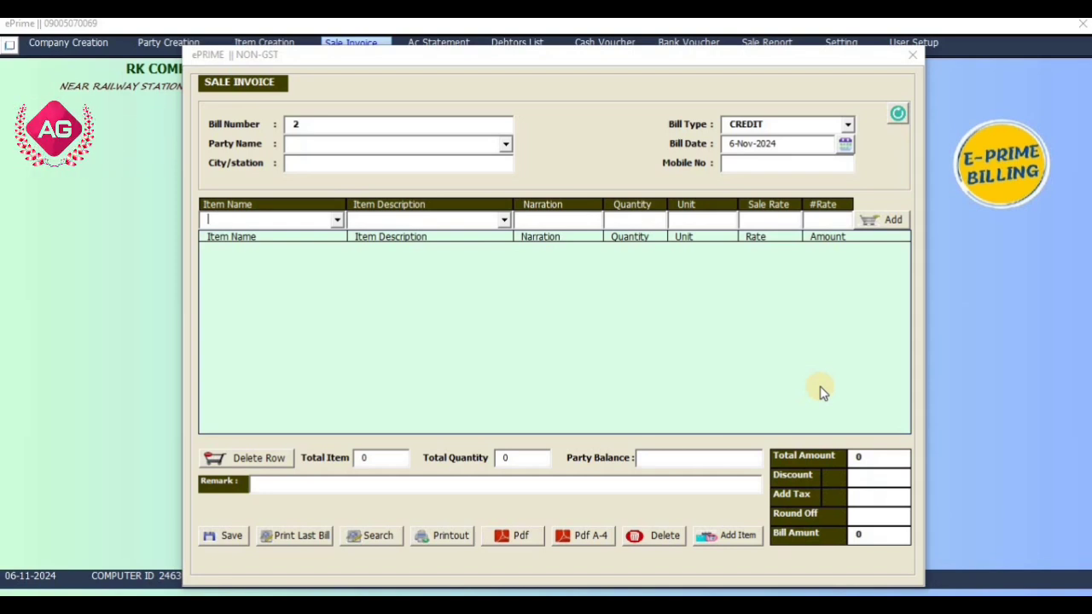
# Close the sale invoice and view the chosen customer's account statement and balance.
pyautogui.click(914, 67)
pyautogui.click(436, 42)
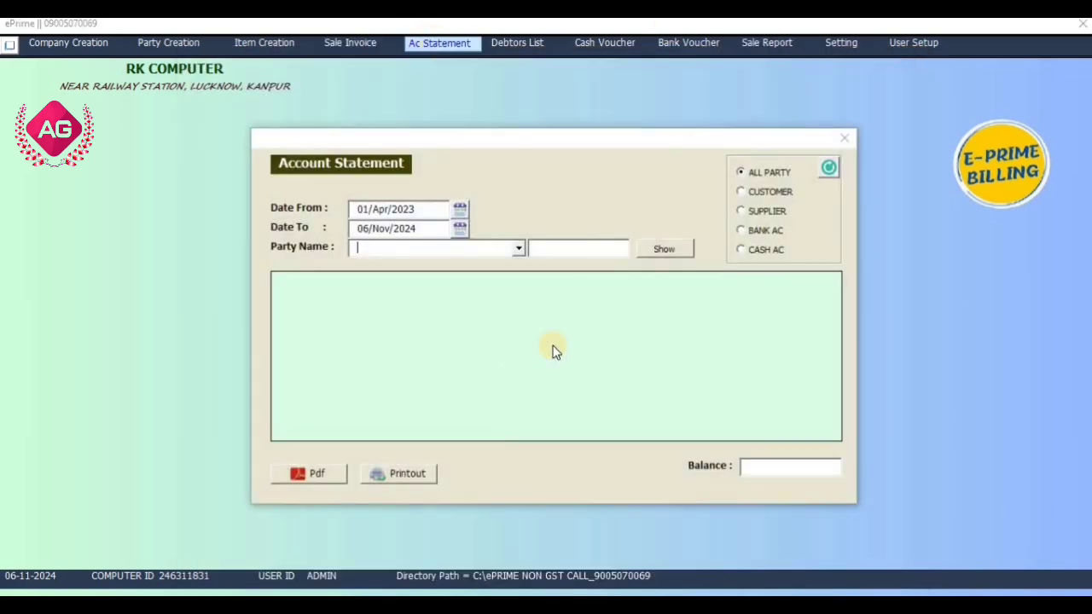
pyautogui.click(523, 249)
pyautogui.click(505, 262)
pyautogui.click(666, 251)
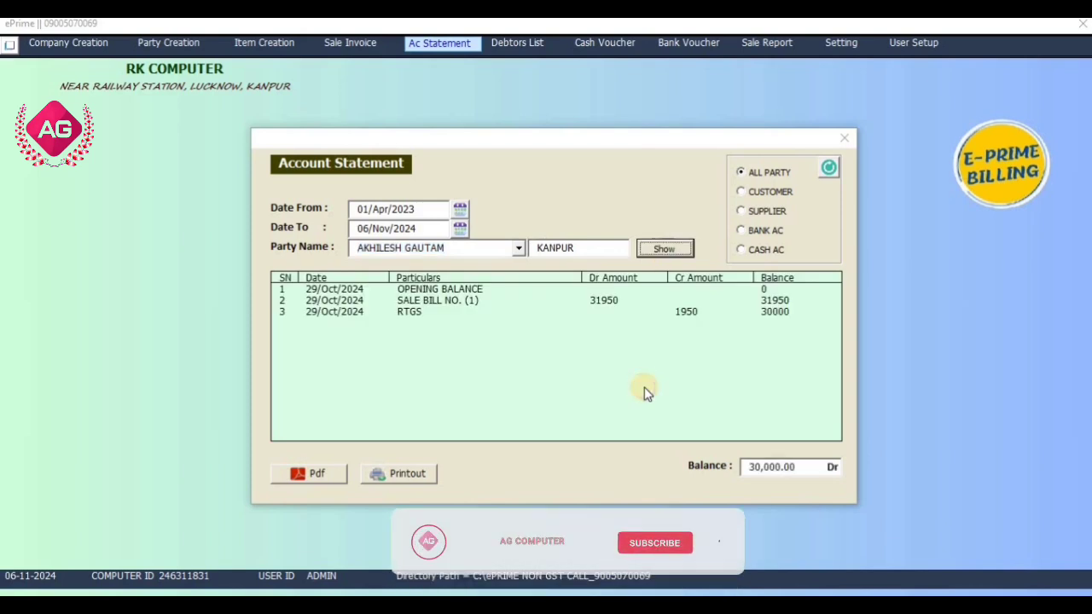
pyautogui.click(842, 141)
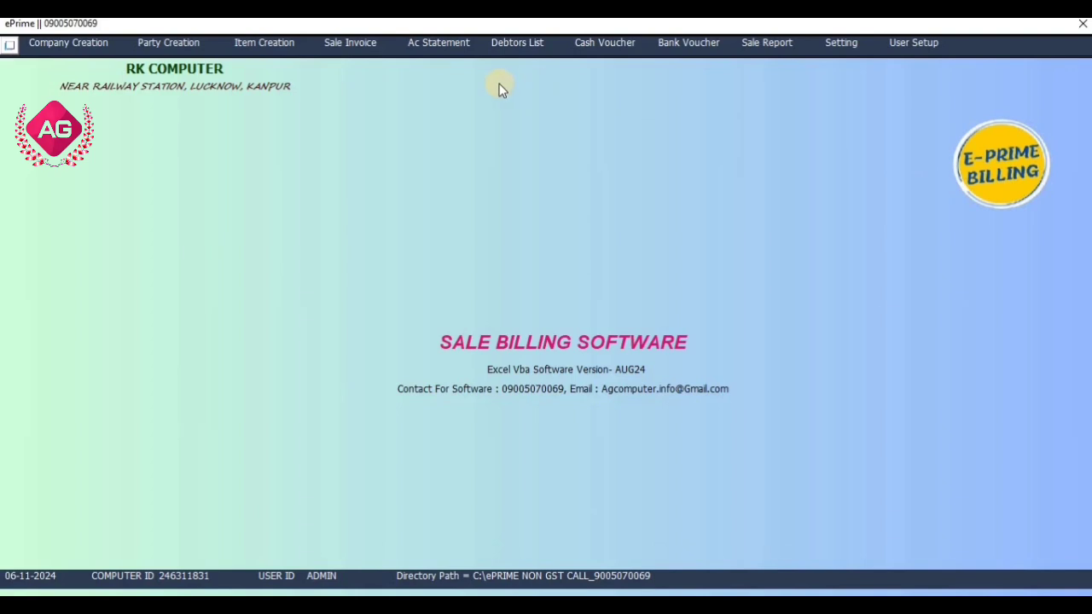
# Review the debtors list, then open bank voucher 14 for HDFC BANK showing balance 1950.
pyautogui.click(524, 47)
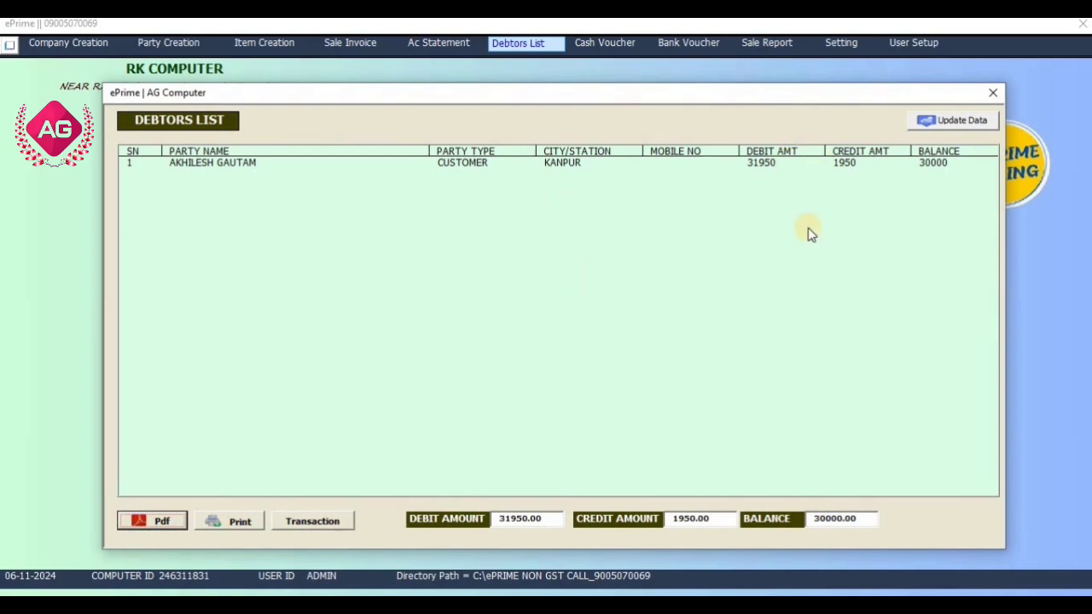
pyautogui.click(994, 95)
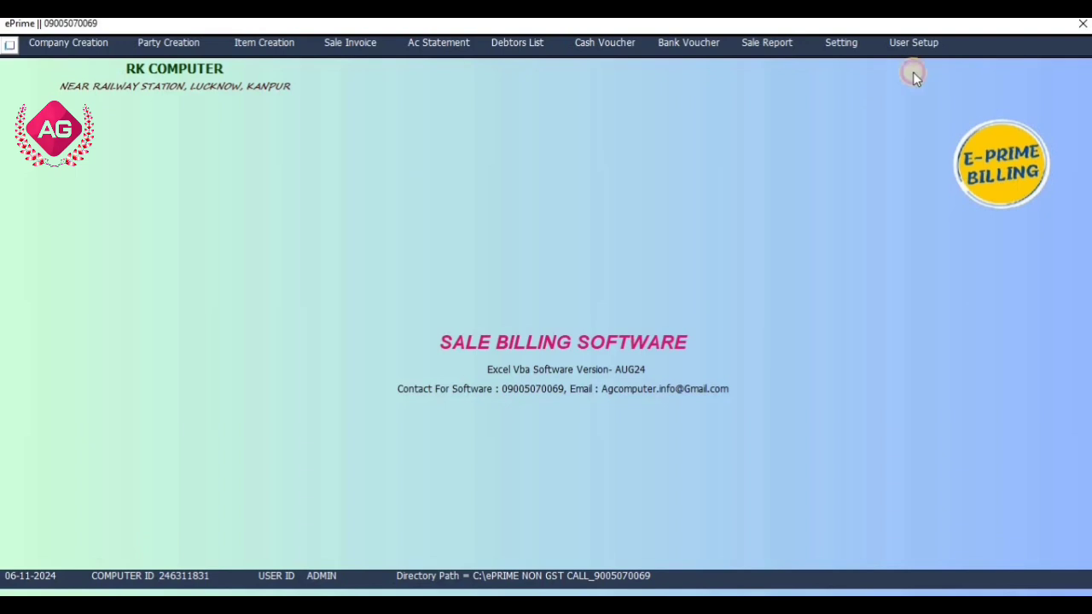
pyautogui.click(587, 43)
pyautogui.click(839, 154)
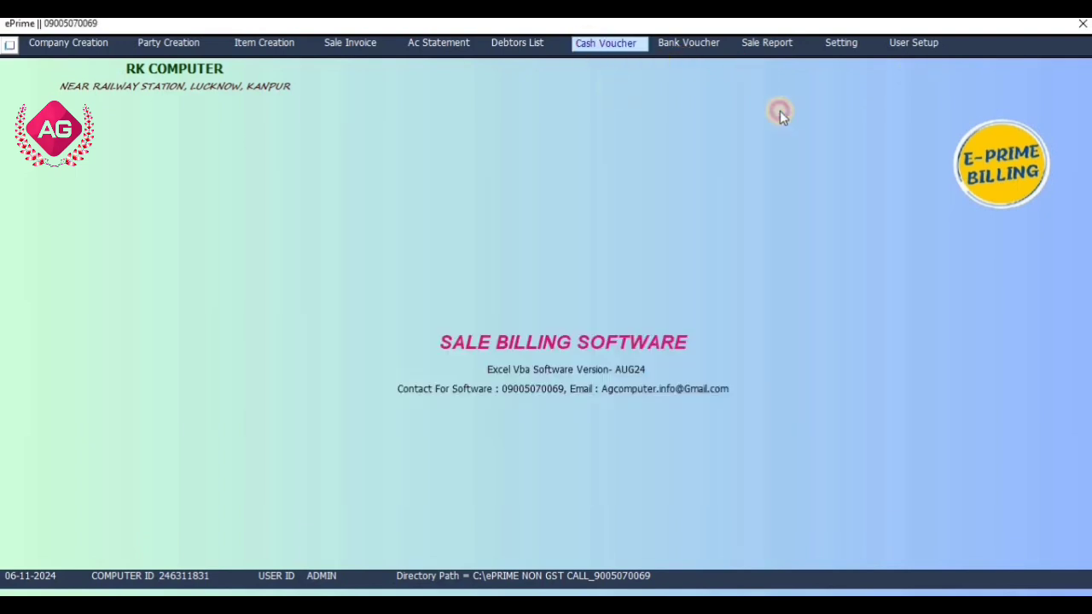
pyautogui.click(695, 43)
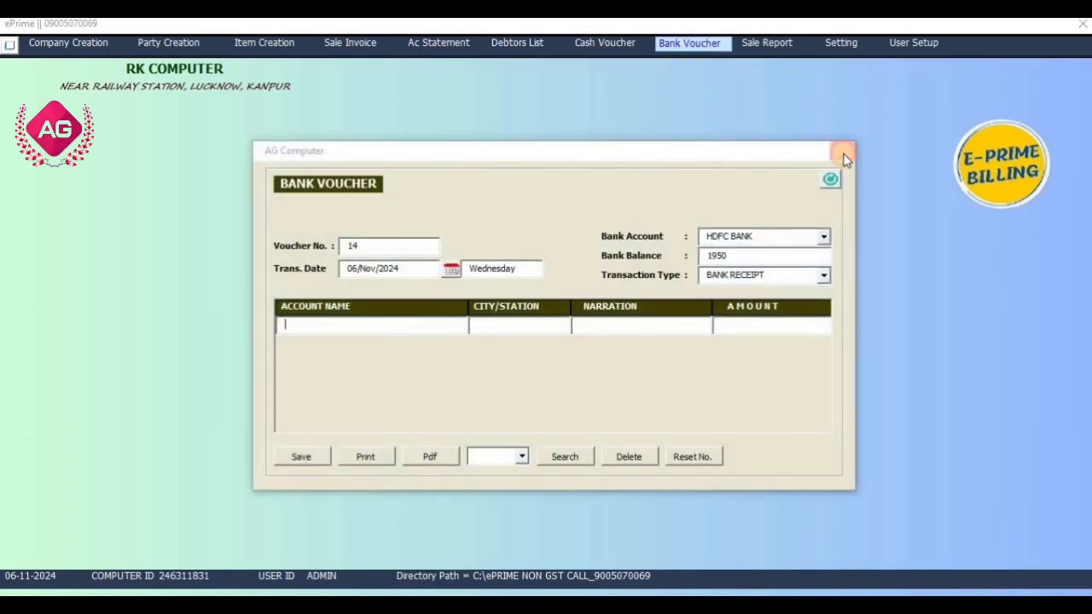
pyautogui.doubleClick(721, 255)
# Close the bank voucher and review the Sale Report's 5-piece REALME sale totalling 35500.
pyautogui.click(842, 150)
pyautogui.click(784, 46)
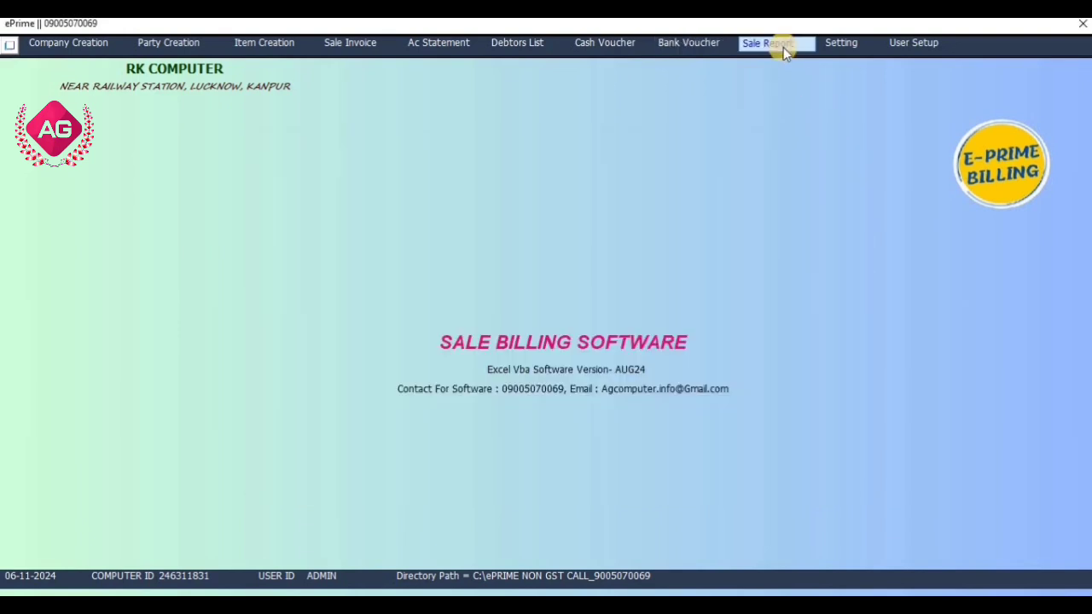
pyautogui.click(784, 47)
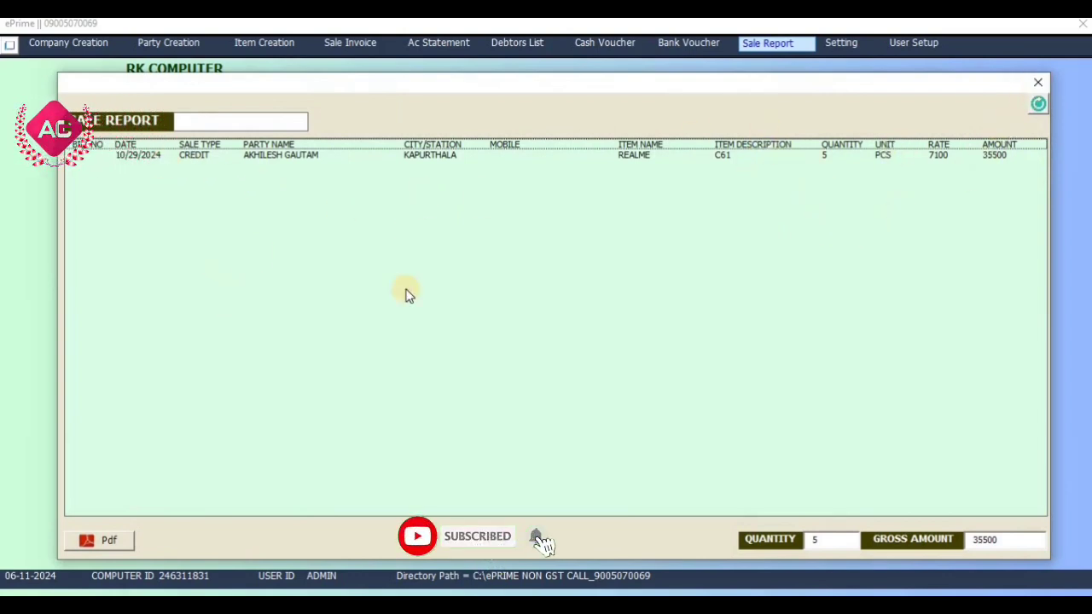
pyautogui.click(1038, 82)
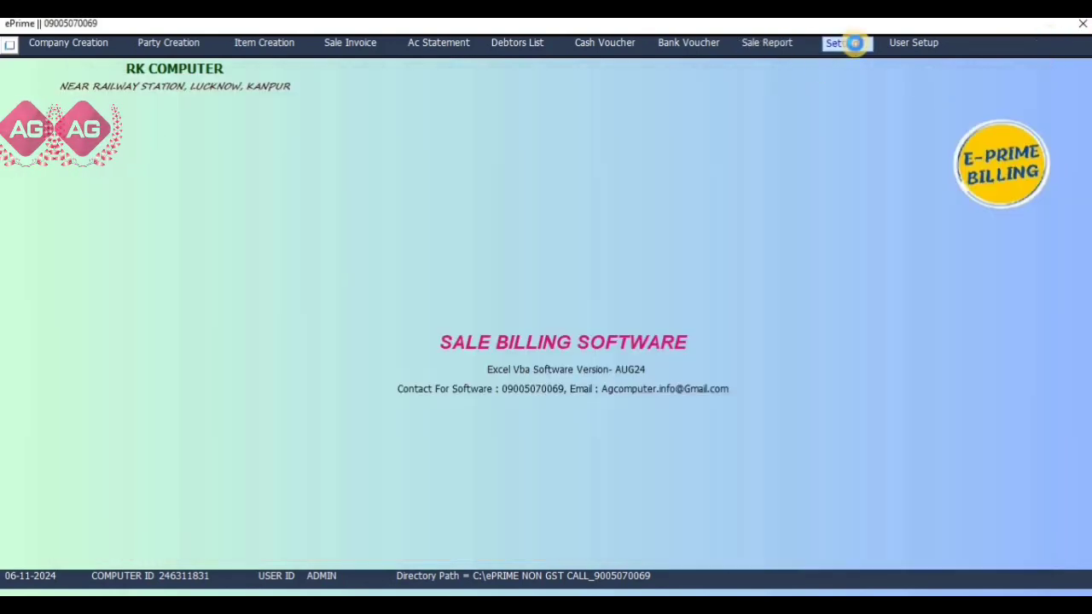
# Set Show Com. Contact Details on Bill to NO, keep Purchase Rate YES, and save.
pyautogui.click(855, 43)
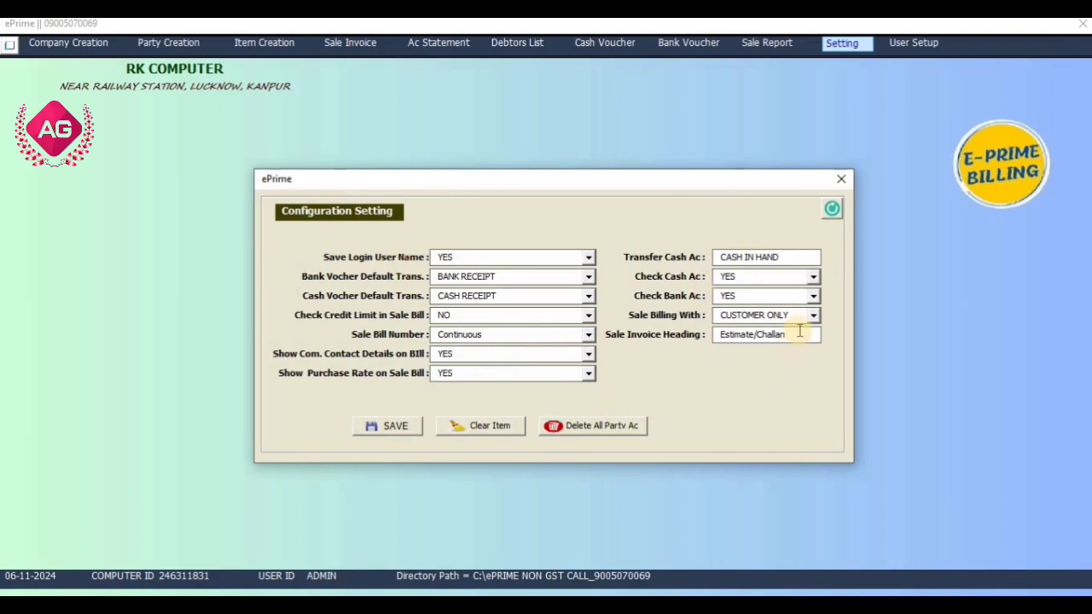
pyautogui.moveTo(798, 335); pyautogui.dragTo(722, 335)
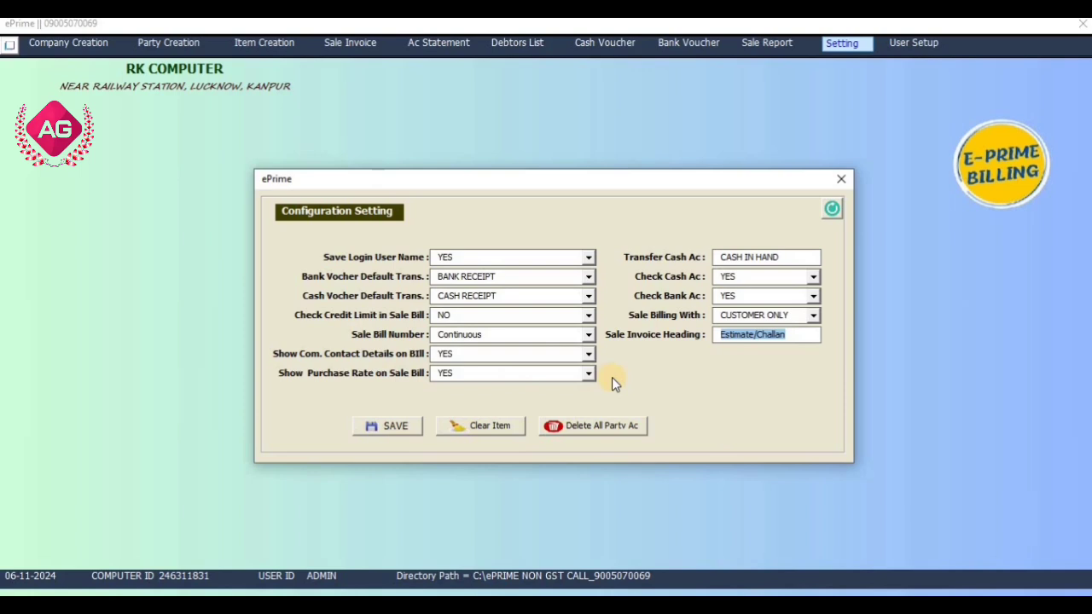
pyautogui.click(446, 353)
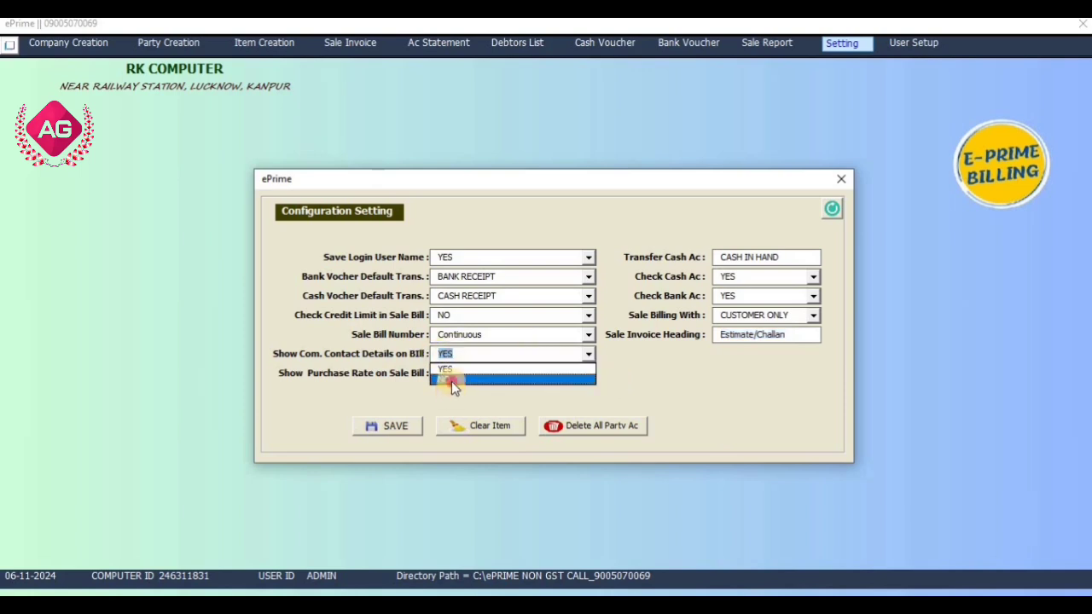
pyautogui.click(451, 381)
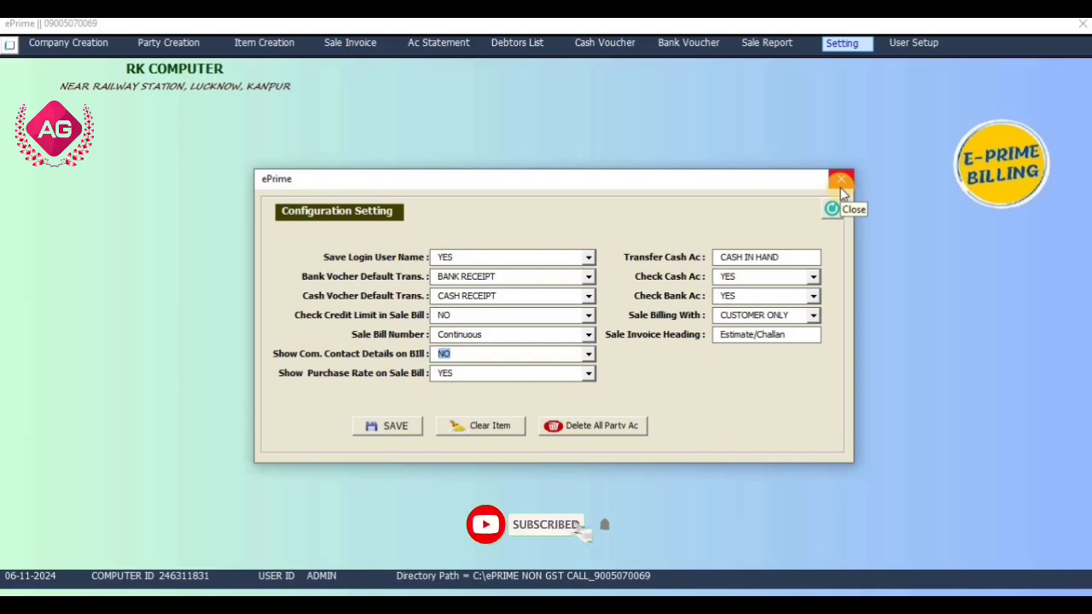
pyautogui.click(577, 374)
pyautogui.click(546, 387)
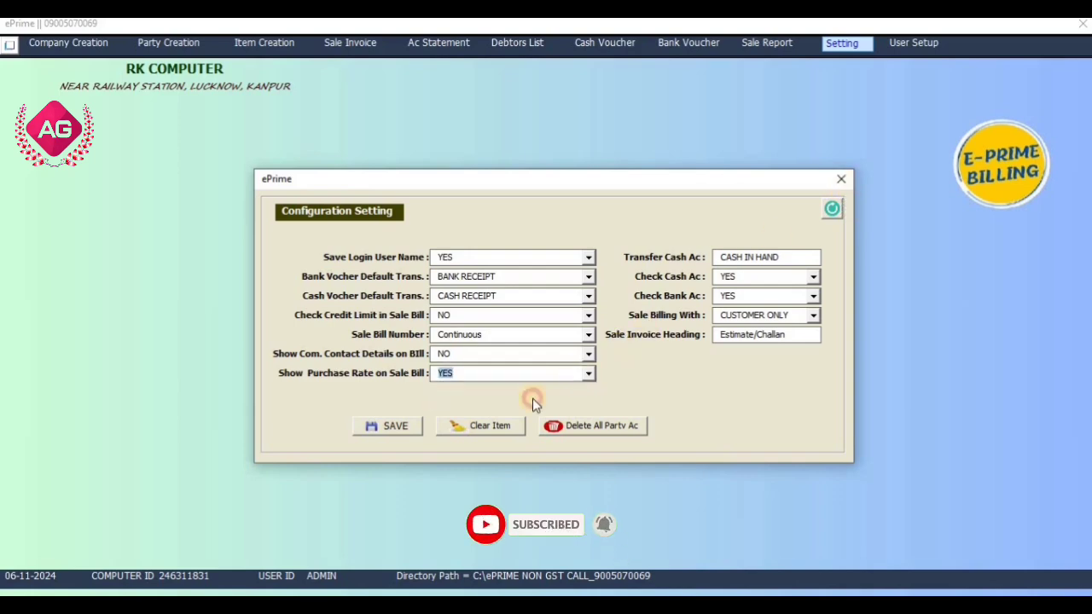
pyautogui.click(409, 430)
pyautogui.click(575, 369)
# Enter REALME C61 on a new sale invoice, check its sale and purchase rates, then close it.
pyautogui.click(841, 179)
pyautogui.click(345, 43)
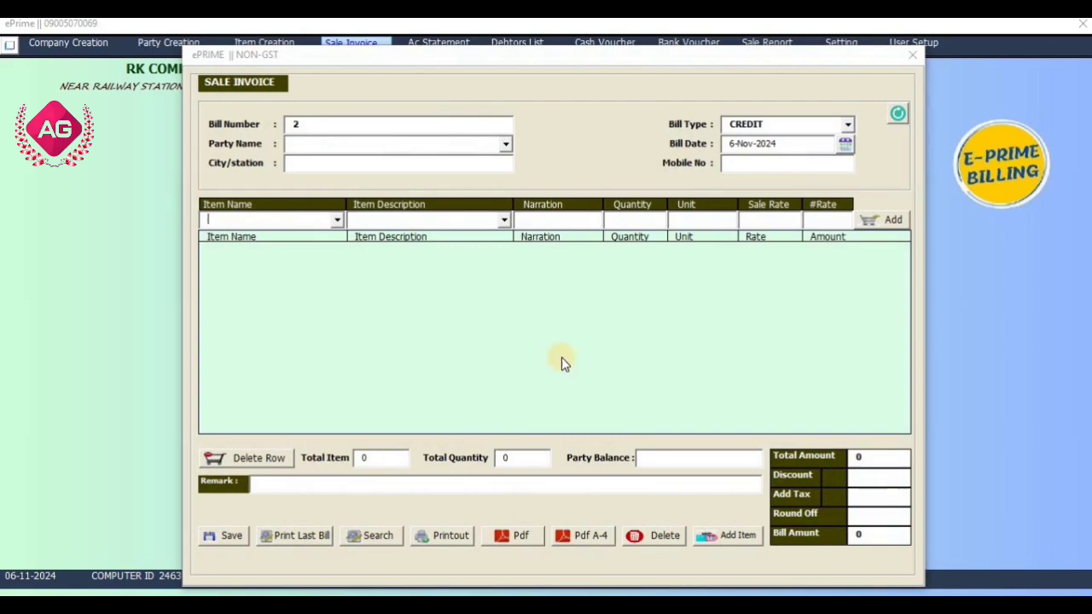
pyautogui.click(834, 216)
pyautogui.click(335, 219)
pyautogui.click(322, 237)
pyautogui.click(504, 219)
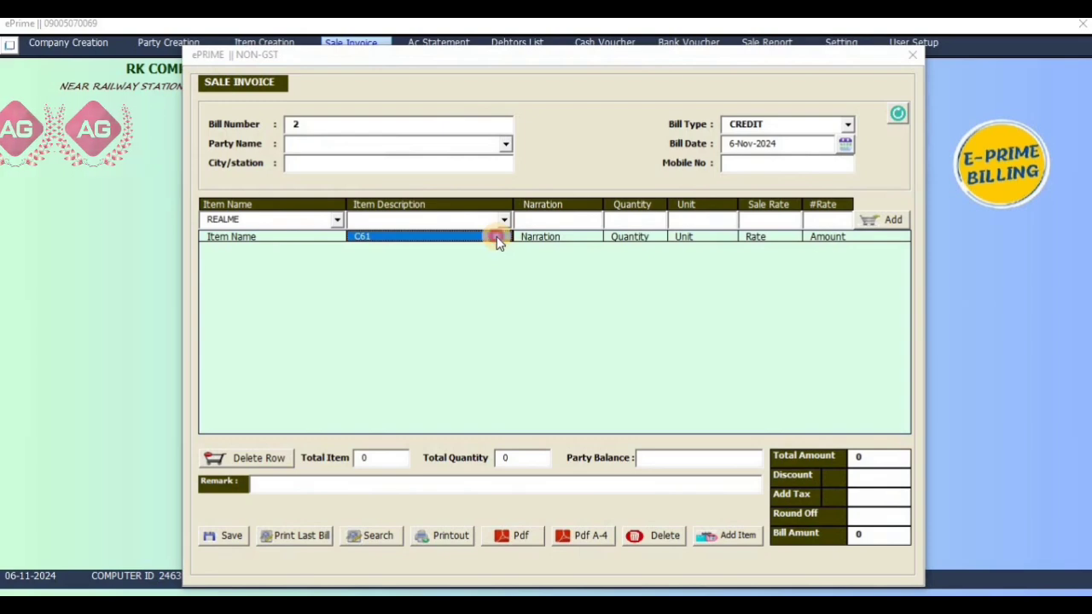
pyautogui.click(500, 238)
pyautogui.click(748, 219)
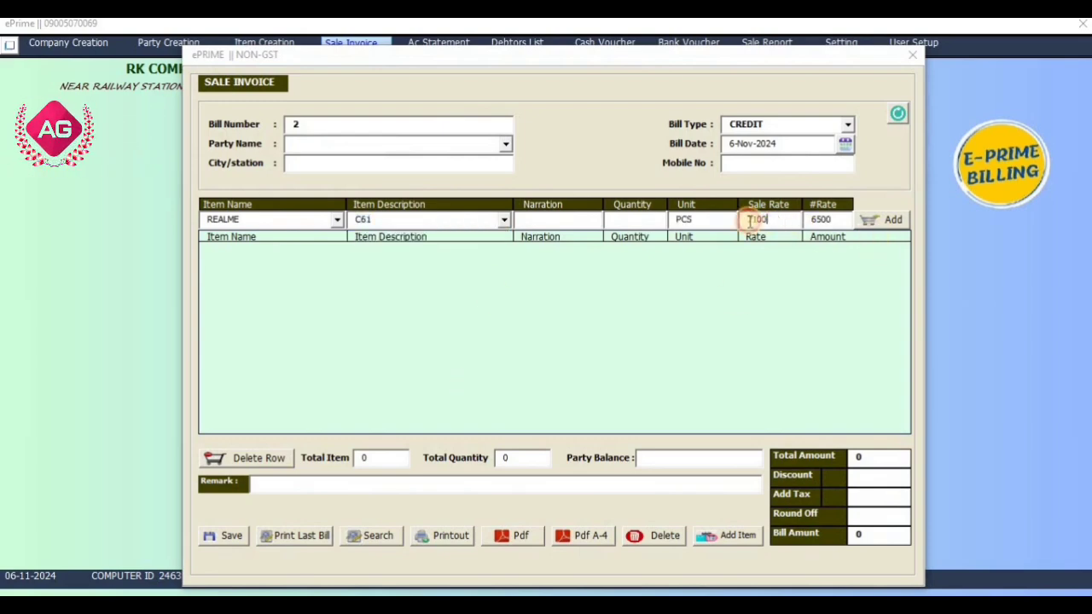
pyautogui.click(836, 220)
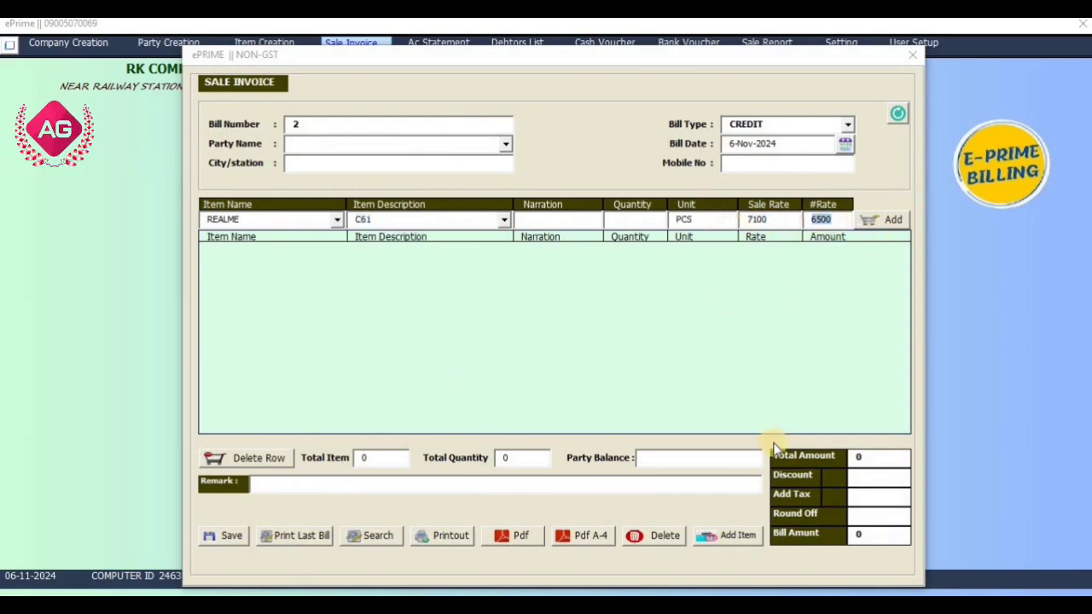
pyautogui.click(913, 54)
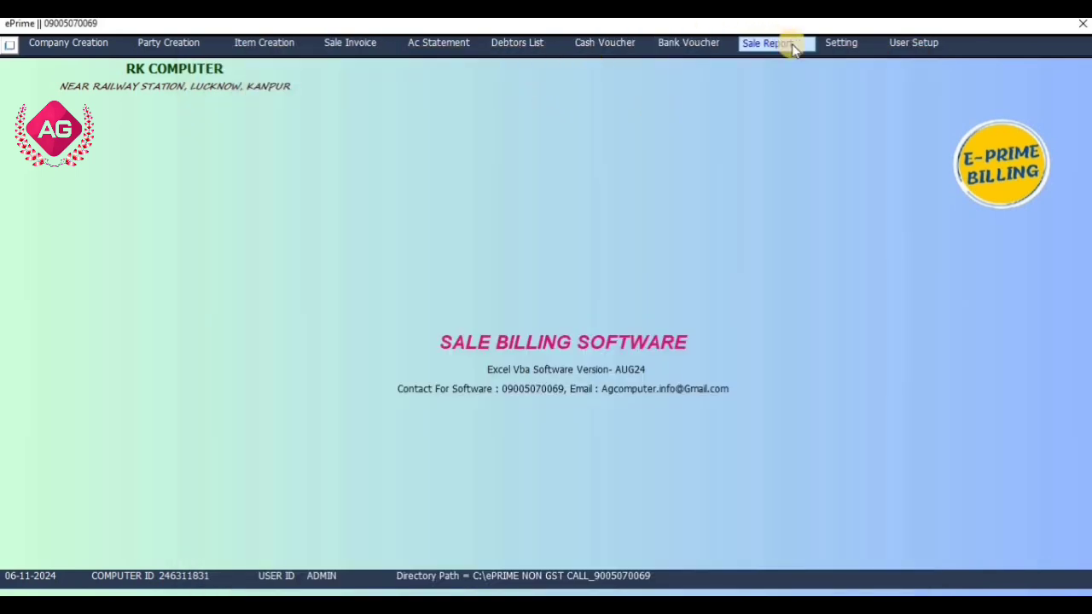
# Set Show Purchase Rate on Sale Bill to NO, save, and confirm on a sale invoice.
pyautogui.click(827, 46)
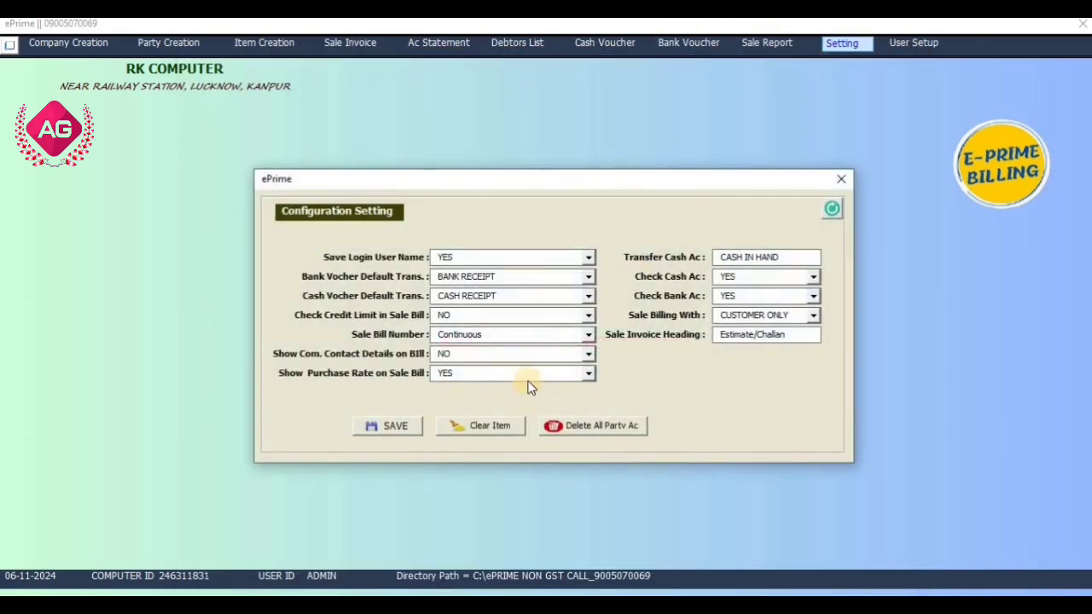
pyautogui.click(521, 371)
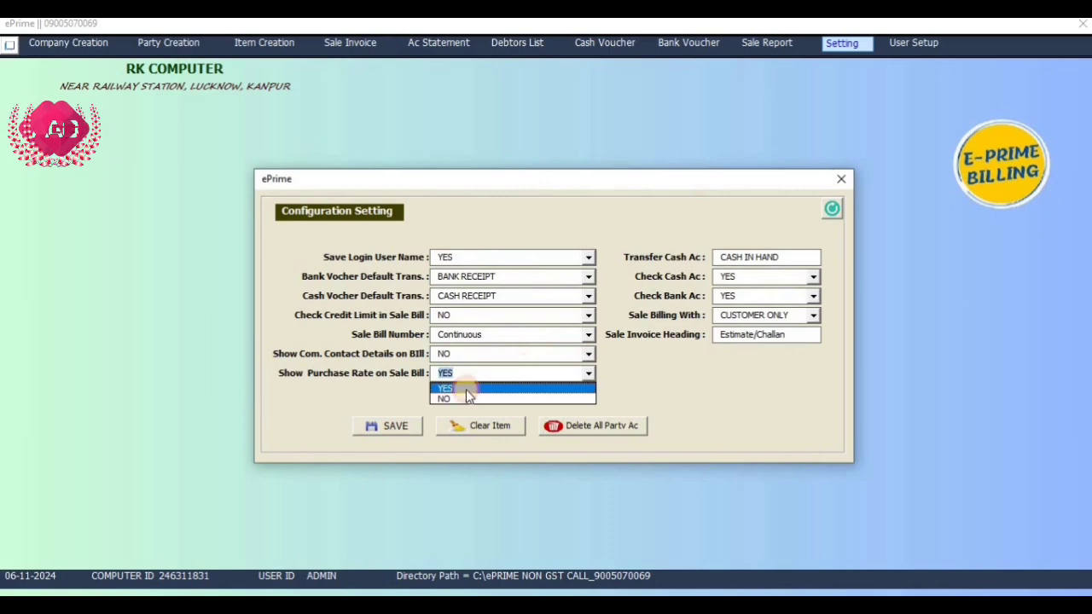
pyautogui.click(463, 393)
pyautogui.click(398, 426)
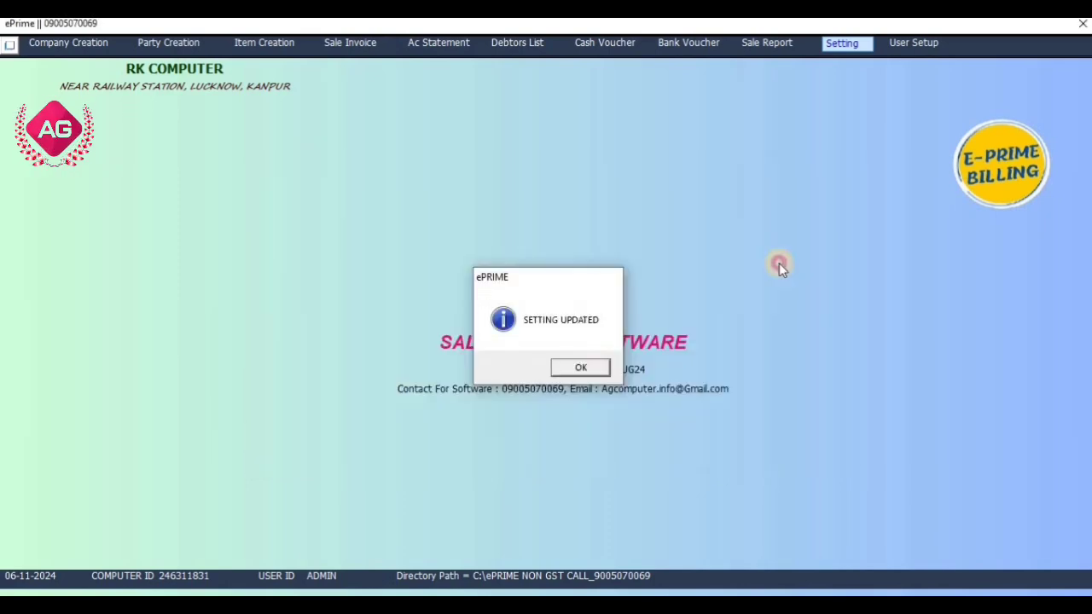
pyautogui.press('Return')
pyautogui.click(352, 50)
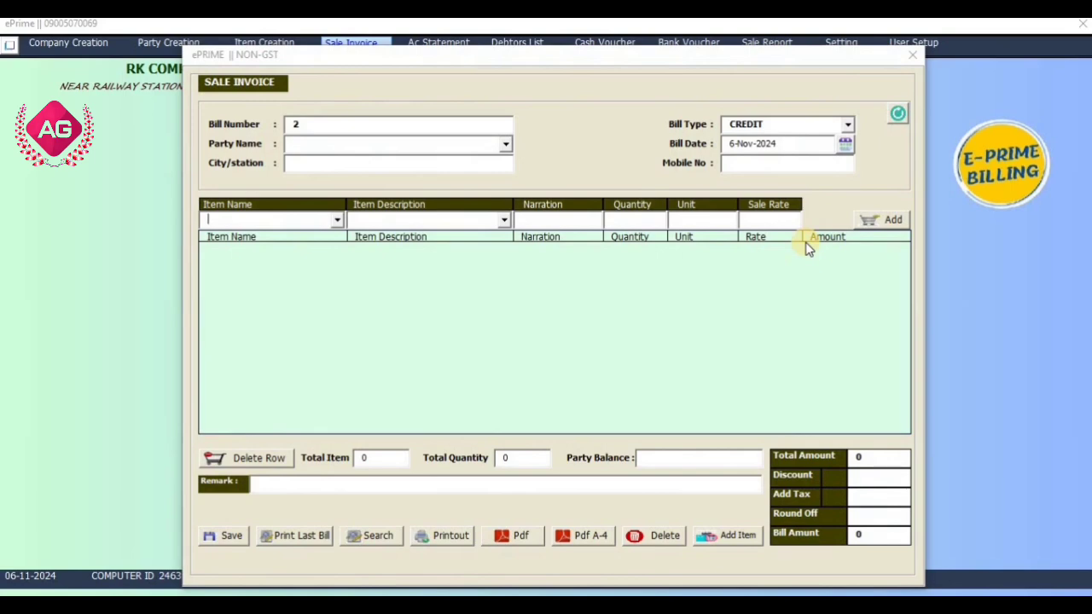
pyautogui.click(908, 58)
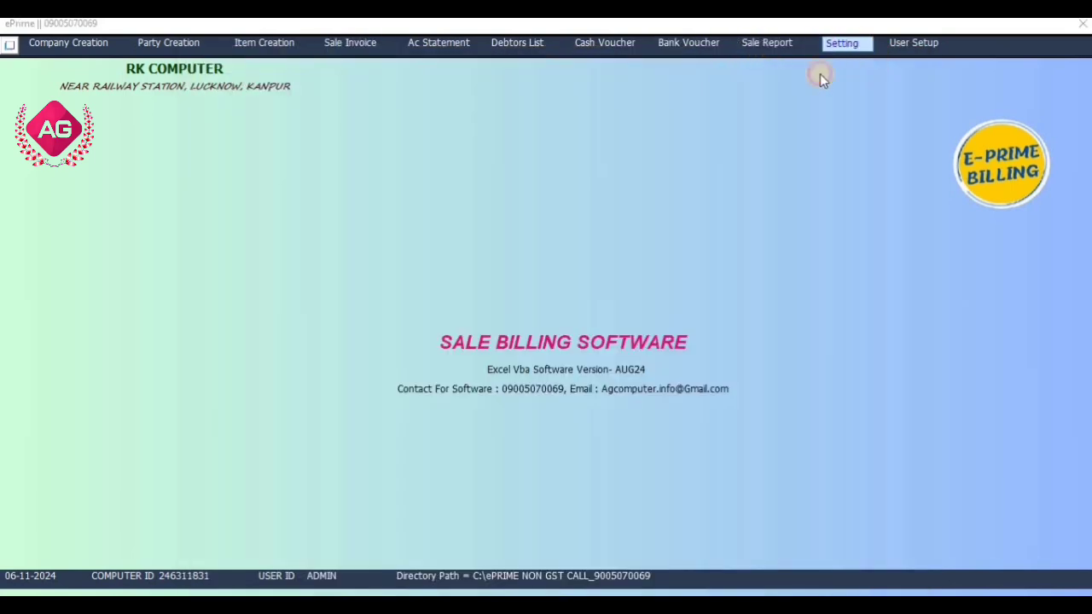
# Switch Show Purchase Rate on Sale Bill back to YES and save the configuration.
pyautogui.click(842, 42)
pyautogui.click(588, 374)
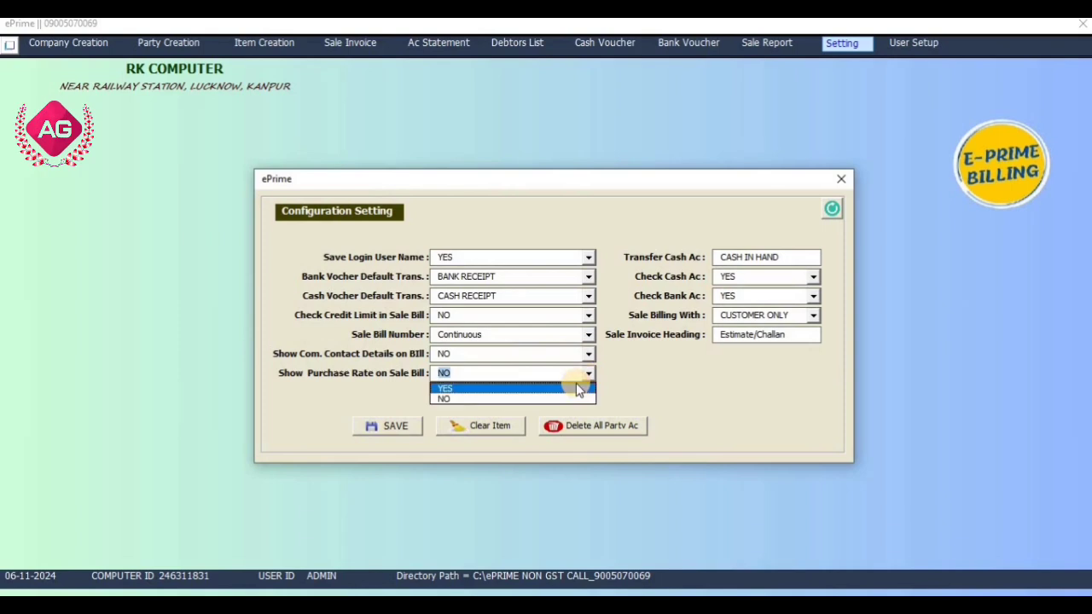
pyautogui.click(580, 390)
pyautogui.click(392, 425)
pyautogui.click(576, 362)
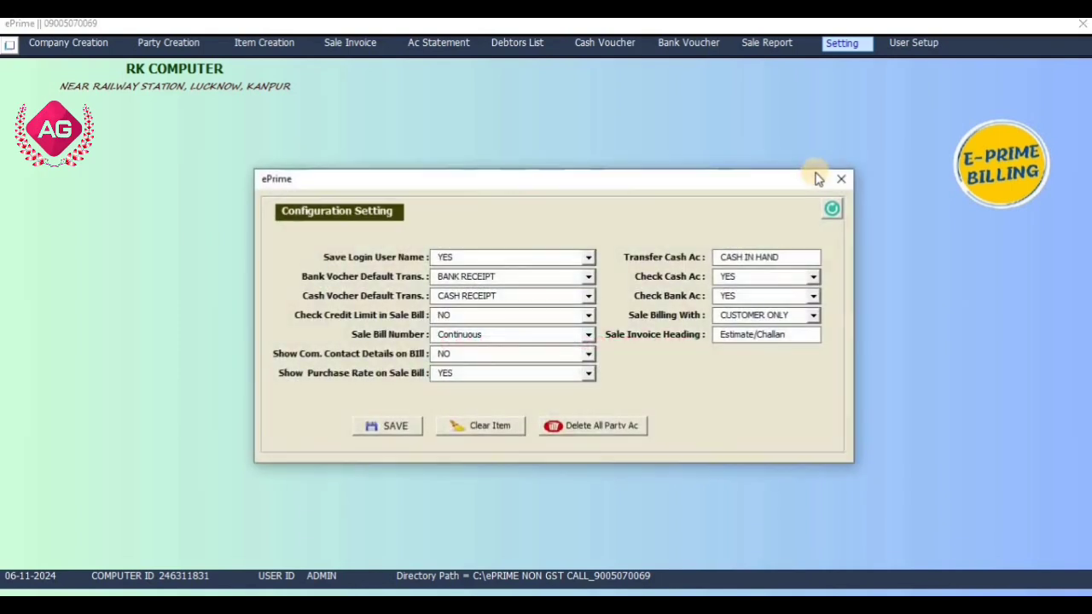
pyautogui.click(841, 178)
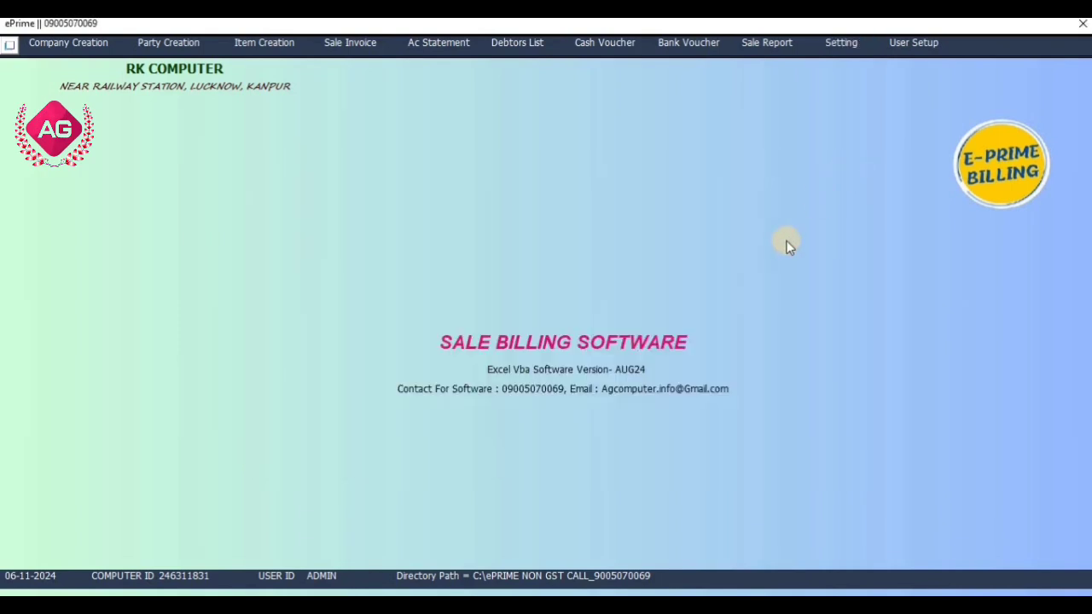
# Start a new party with its name, CUSTOMER group, LUCKNOW address and LUCKNOW city.
pyautogui.click(69, 49)
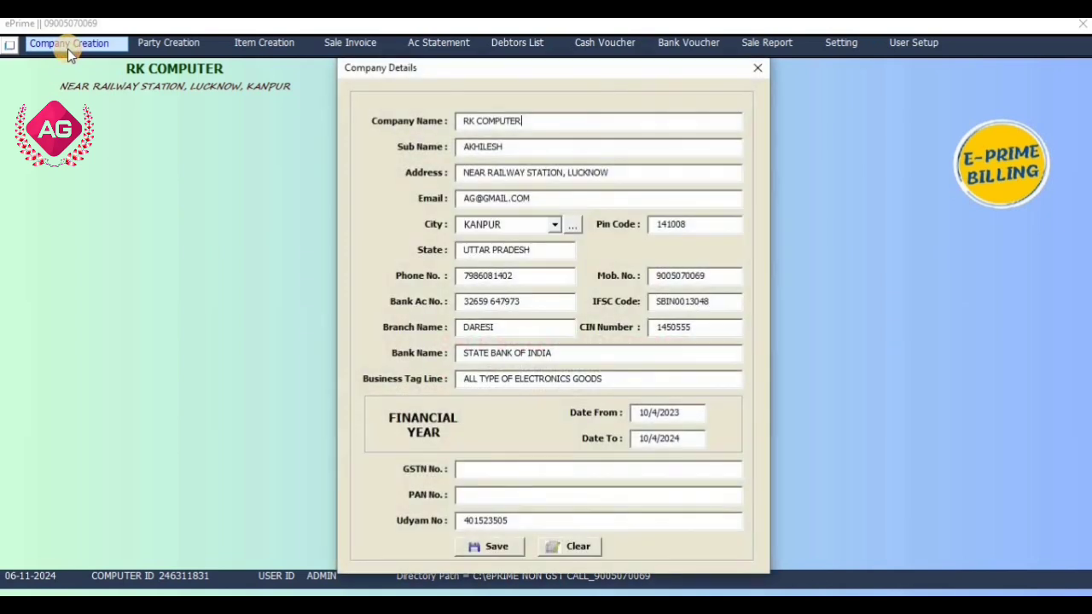
pyautogui.click(757, 67)
pyautogui.click(156, 49)
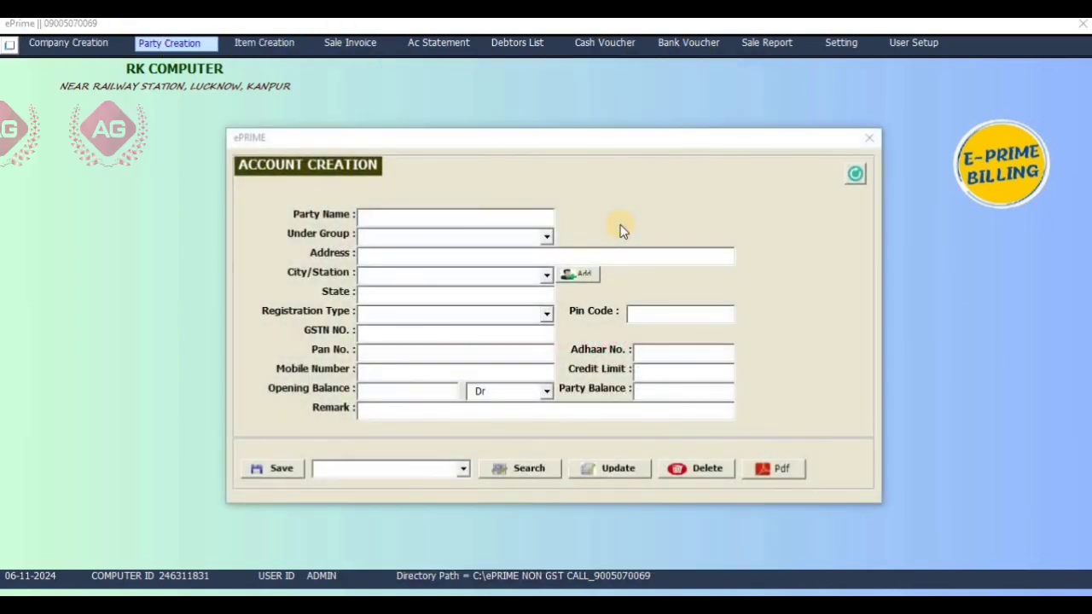
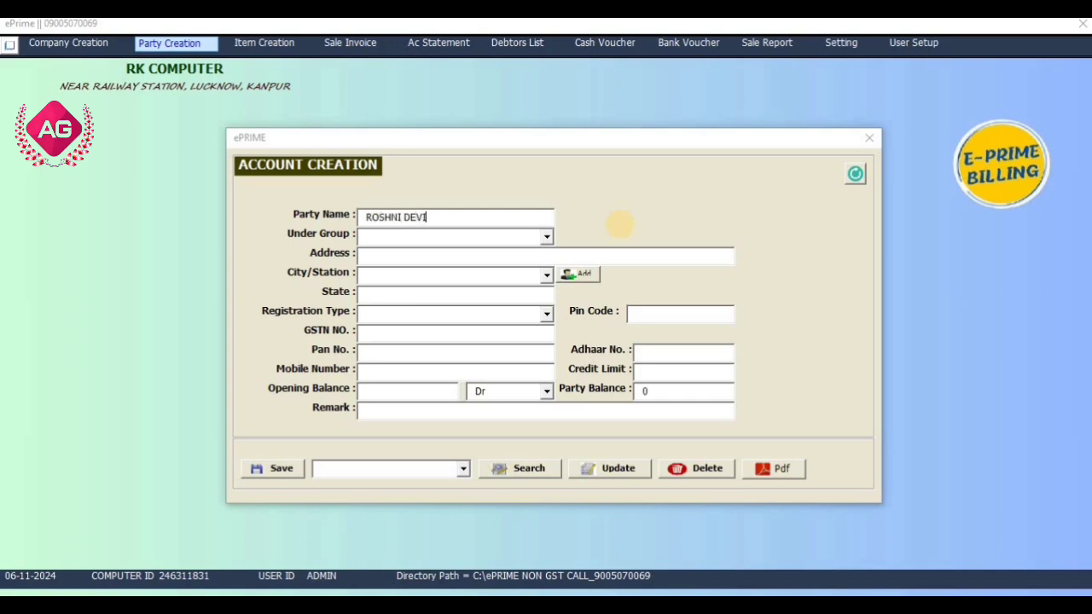
pyautogui.write('CUSTOMER')
pyautogui.press('Return')
pyautogui.write('LUCKN')
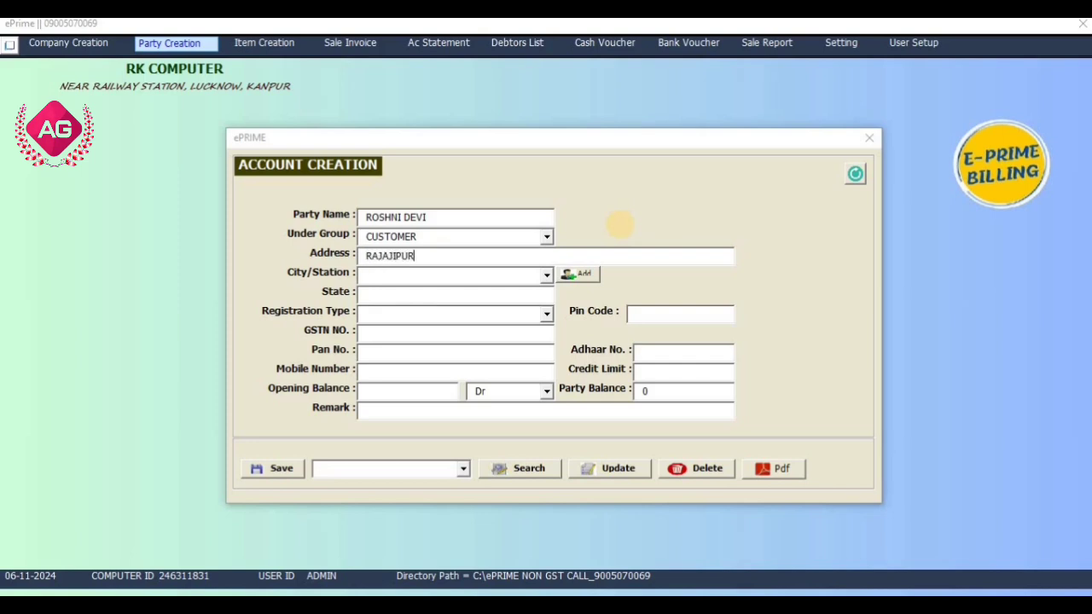
pyautogui.write('OW')
pyautogui.press('Return')
pyautogui.write('LUC')
pyautogui.press('Return')
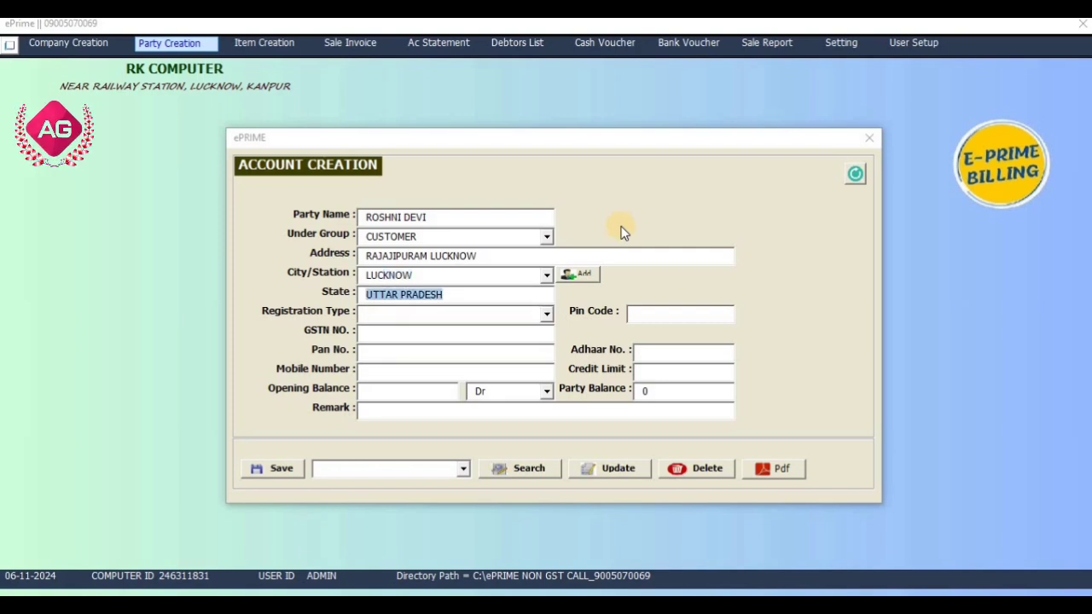
pyautogui.press('Return')
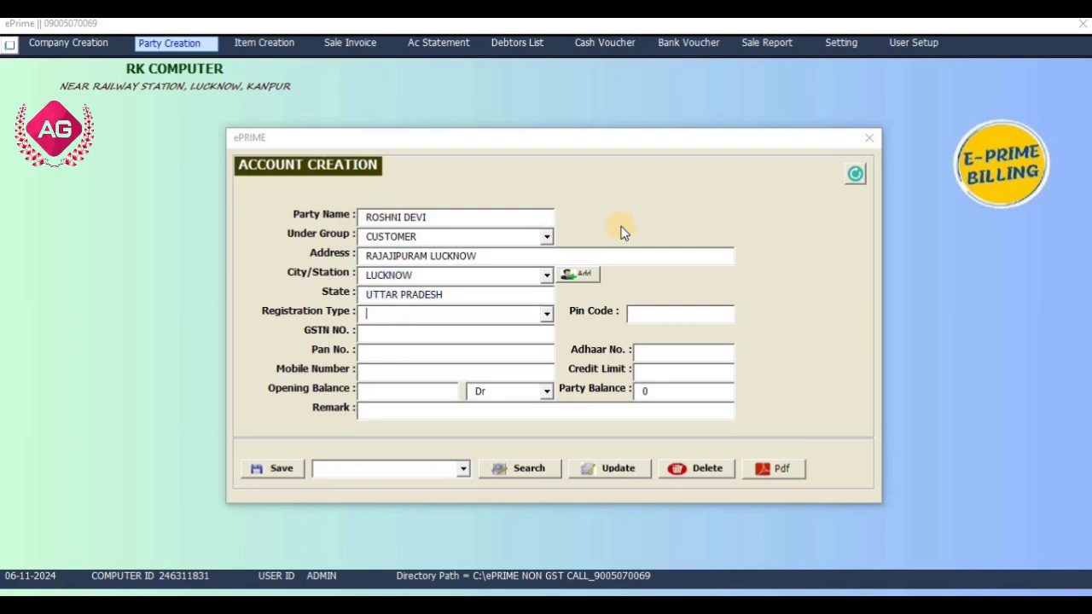
# Enter the party's mobile number and 500 opening balance, then save the party.
pyautogui.click(483, 372)
pyautogui.press('Return')
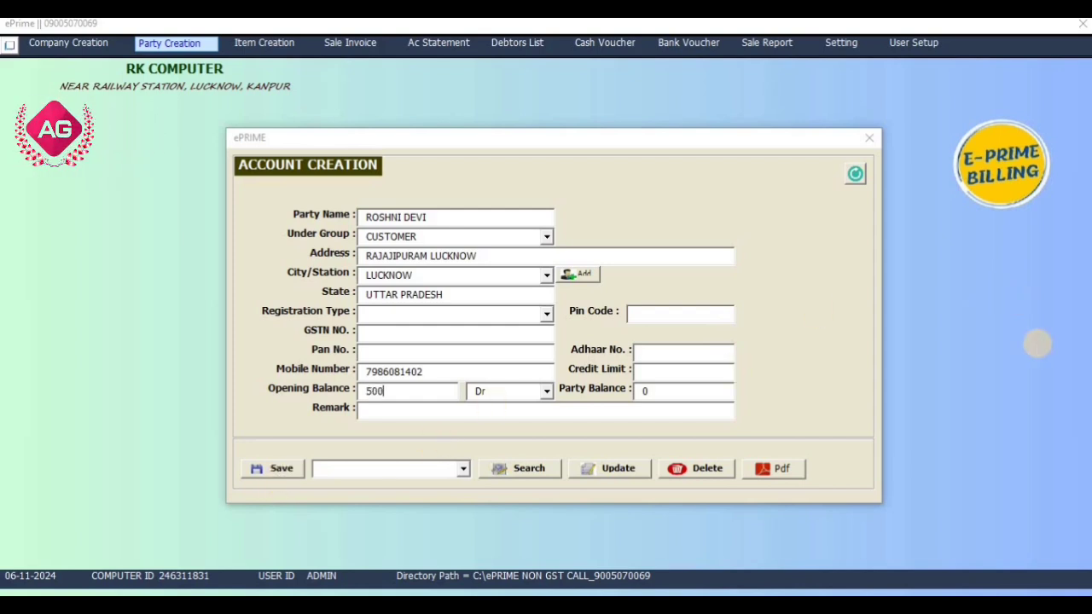
pyautogui.click(278, 470)
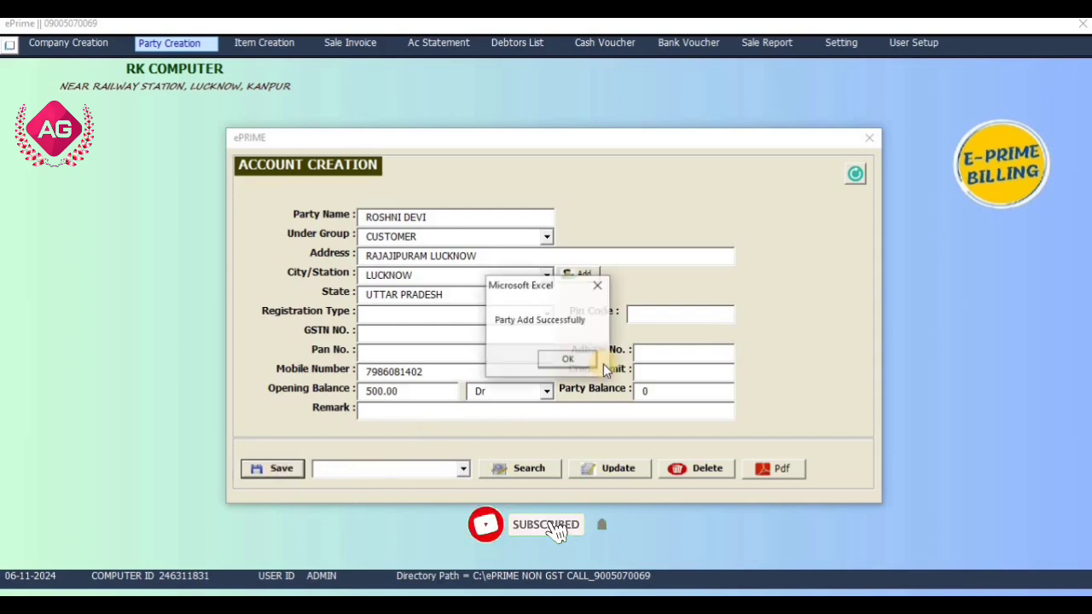
pyautogui.click(587, 360)
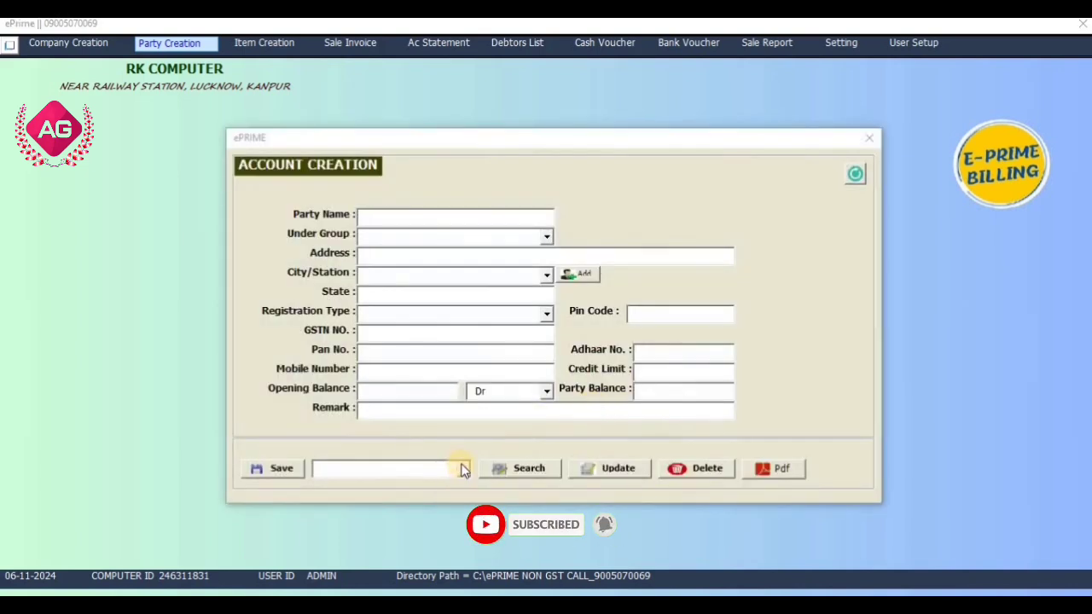
# Look up the newly added party, load its details, and update its record.
pyautogui.click(462, 469)
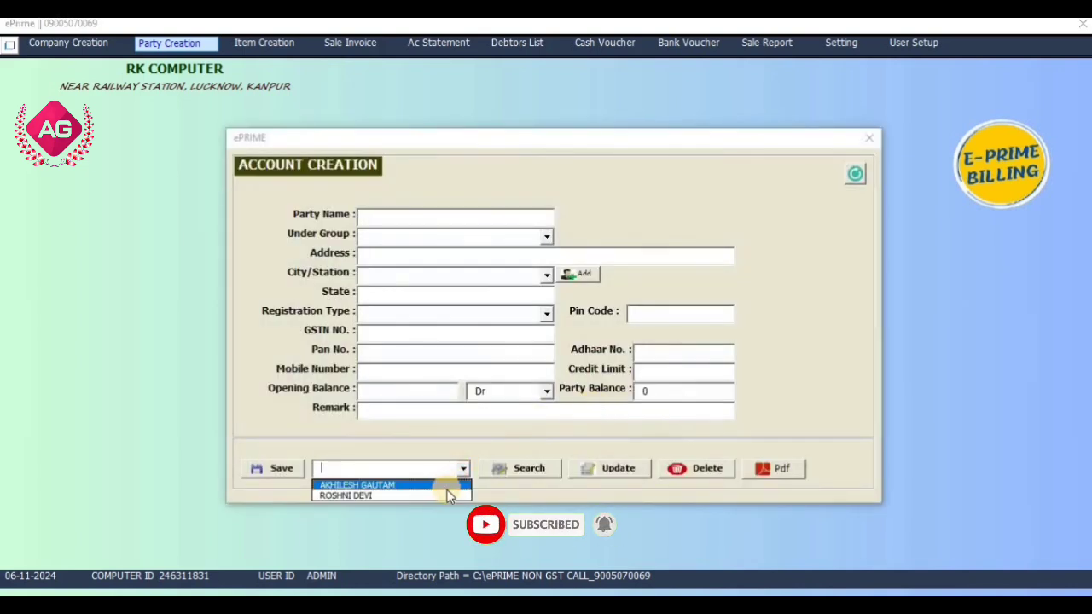
pyautogui.click(444, 495)
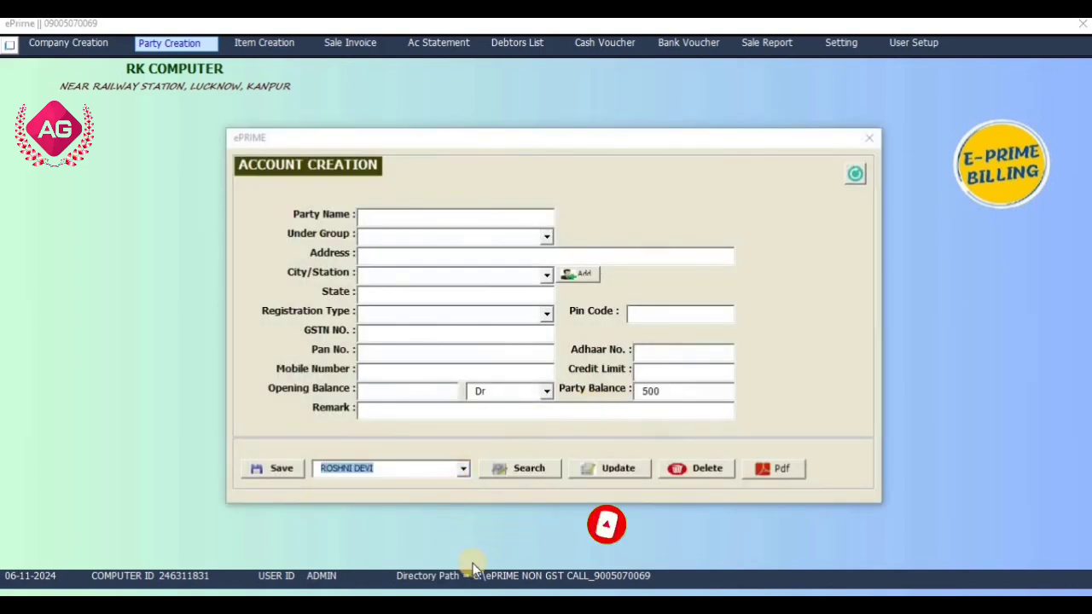
pyautogui.click(512, 465)
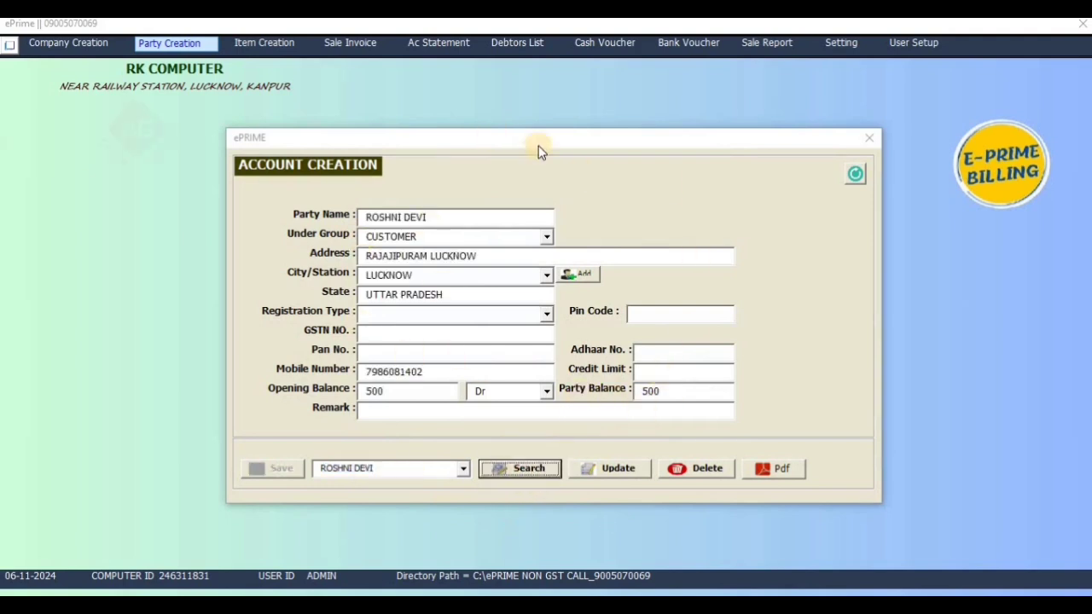
pyautogui.click(611, 475)
pyautogui.click(557, 358)
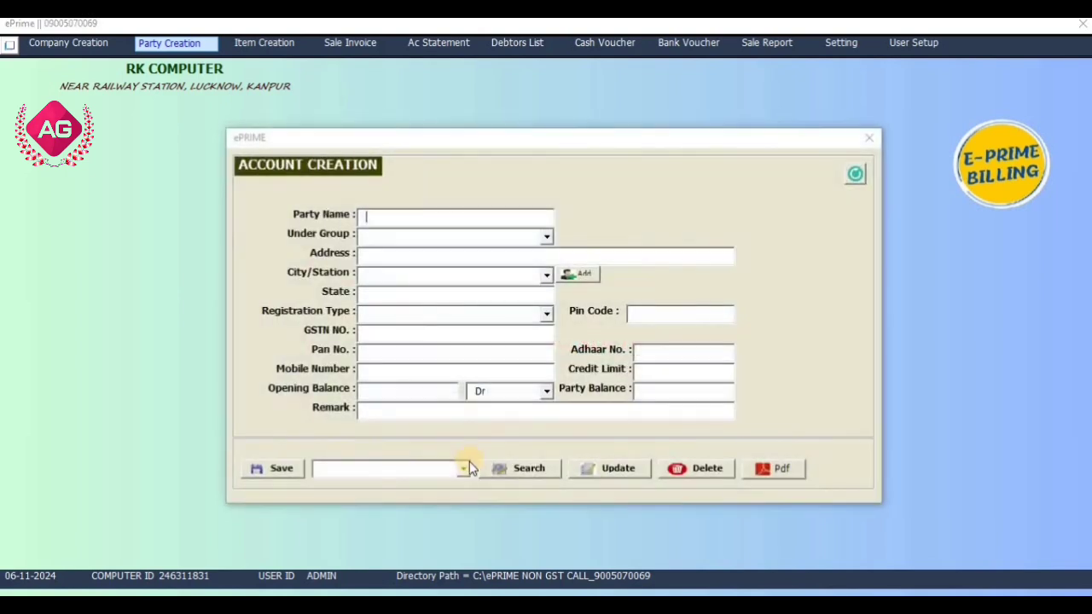
pyautogui.click(463, 468)
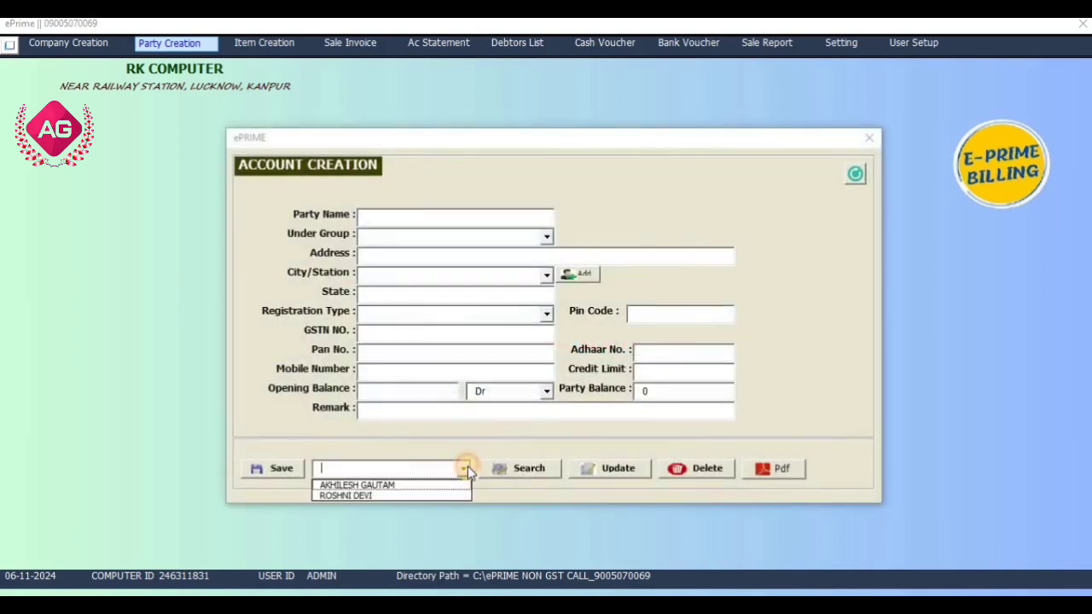
pyautogui.click(864, 141)
# Enter the new item FACE CREAM with description FAIR LOVELY 100MG and unit PCS.
pyautogui.click(288, 43)
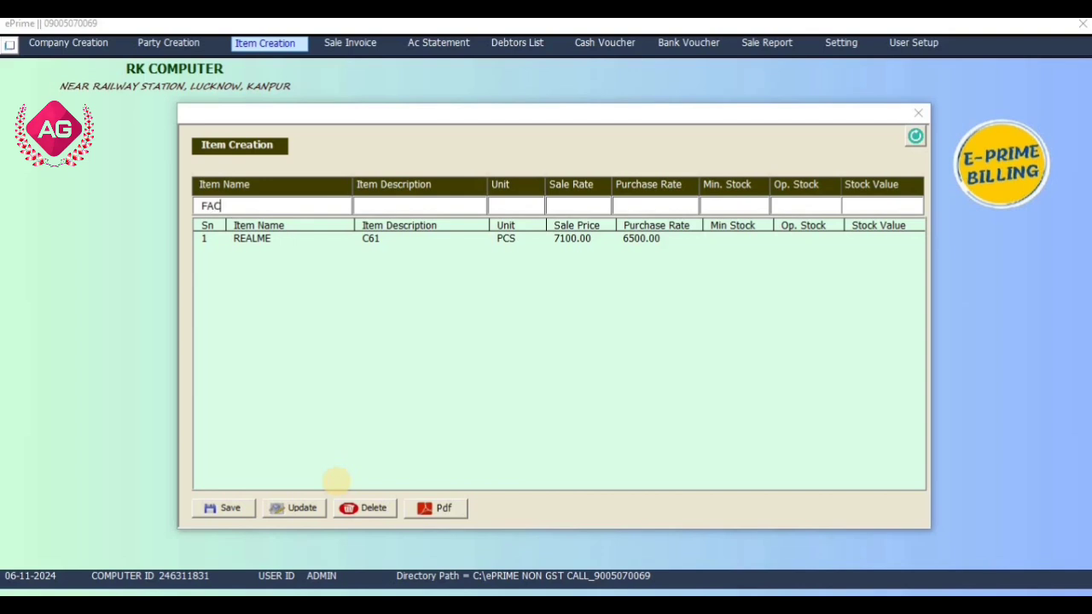
pyautogui.write('CRE')
pyautogui.write('FA')
pyautogui.write('IR LOVELY 100MG')
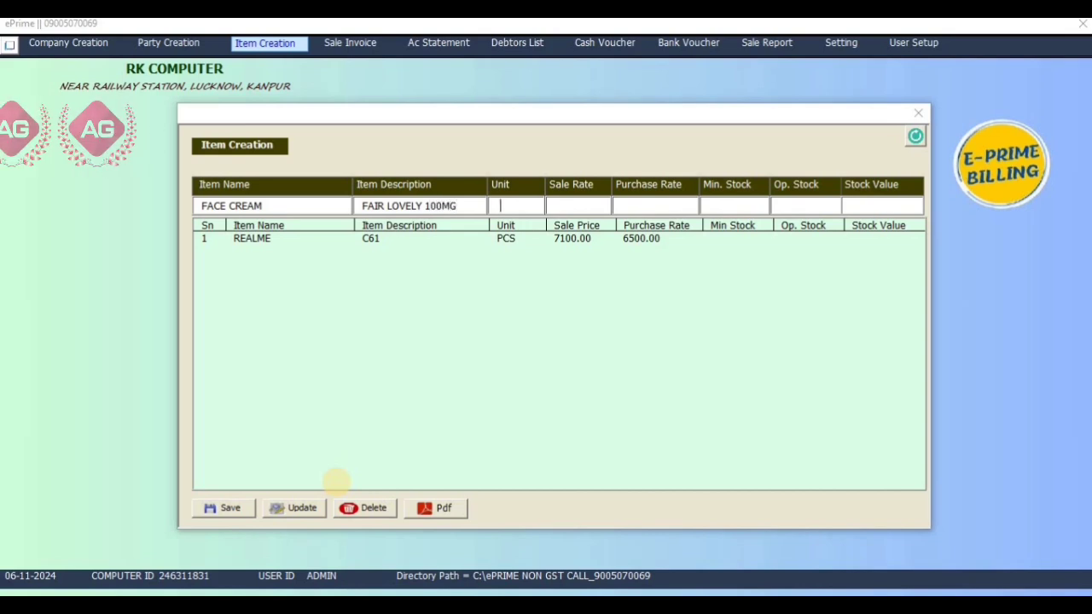
pyautogui.press('Return')
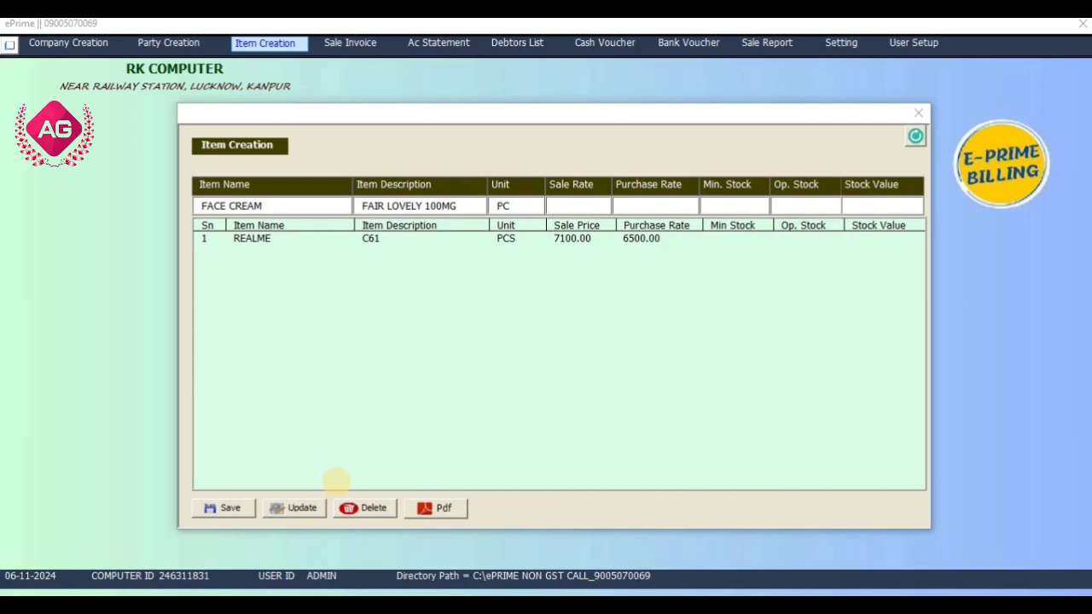
pyautogui.hotkey('shift', 'Tab')
pyautogui.press('Right')
# Give FACE CREAM purchase rate 90, minimum stock 1 and opening stock 10, then save it.
pyautogui.press('Tab')
pyautogui.write('90')
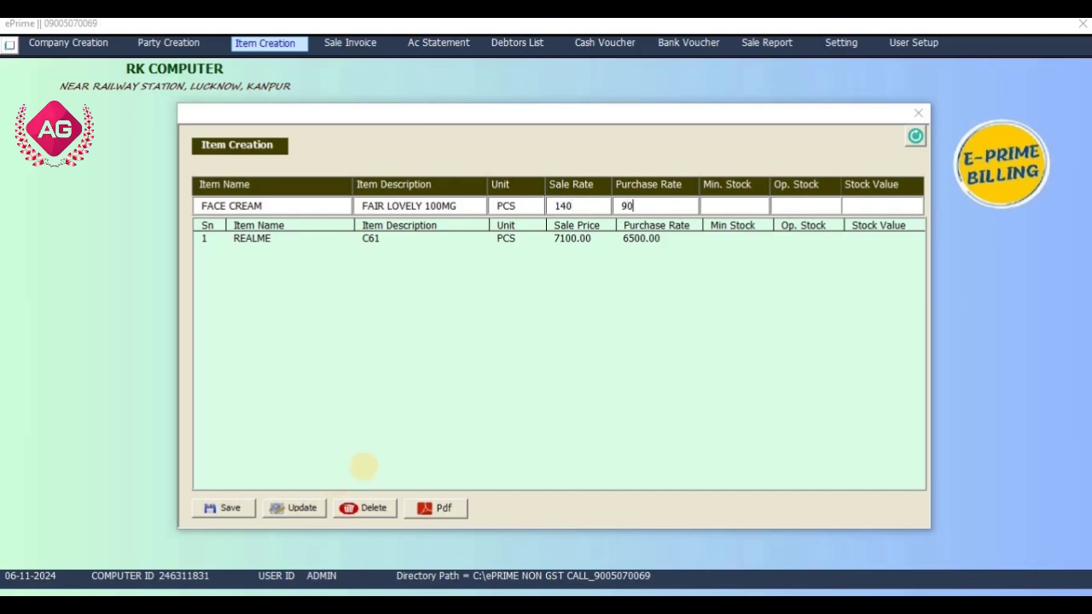
pyautogui.press('Tab')
pyautogui.write('1')
pyautogui.press('Tab')
pyautogui.write('10')
pyautogui.press('Tab')
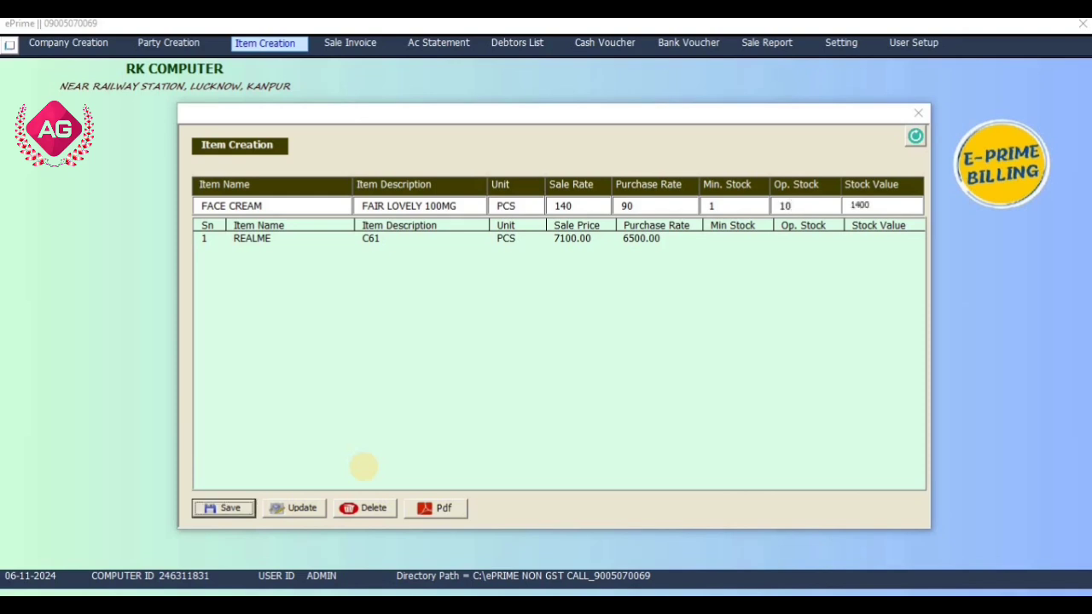
pyautogui.press('Return')
pyautogui.press('Return')
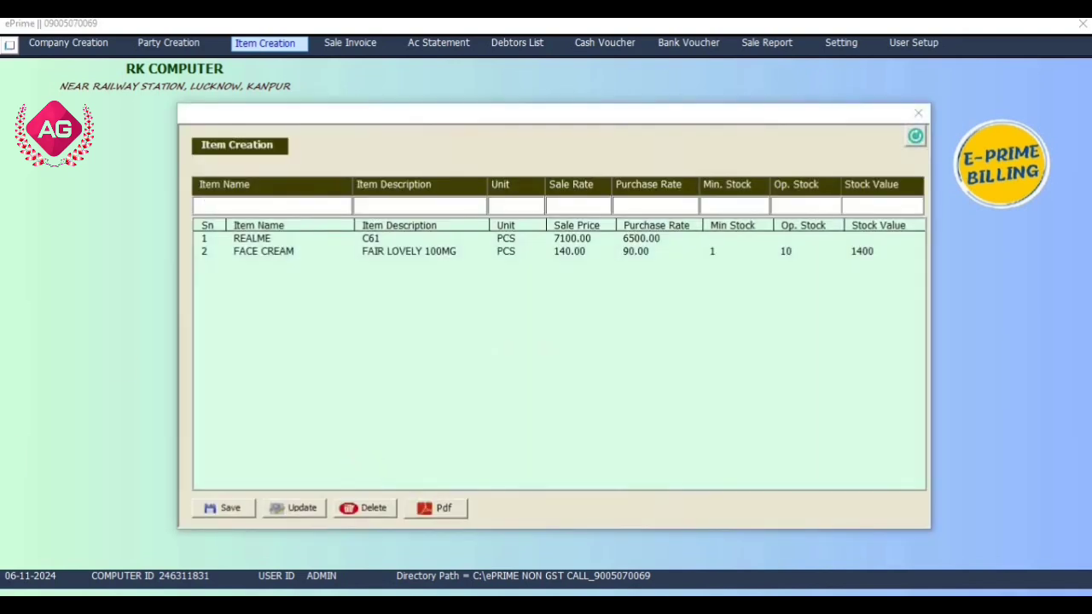
pyautogui.click(298, 253)
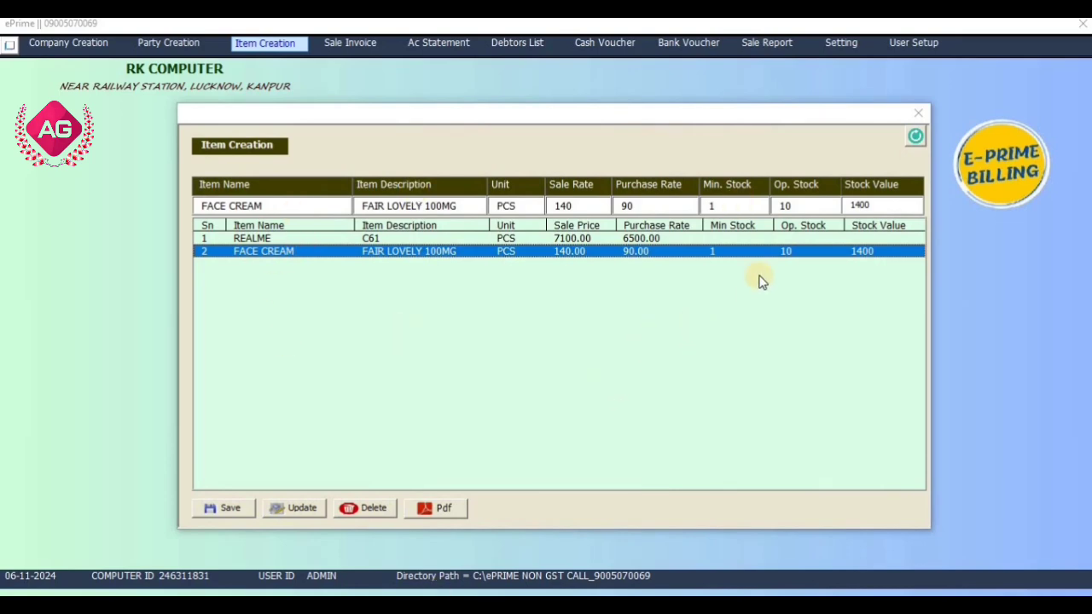
pyautogui.click(919, 112)
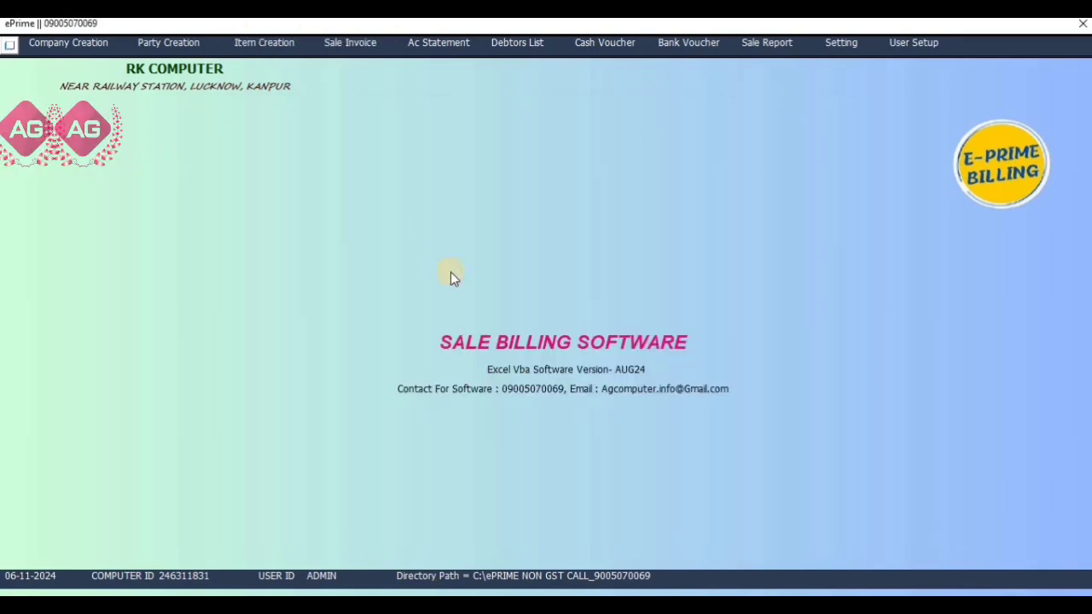
# Start a new sale invoice with the Lucknow customer as the party.
pyautogui.click(361, 47)
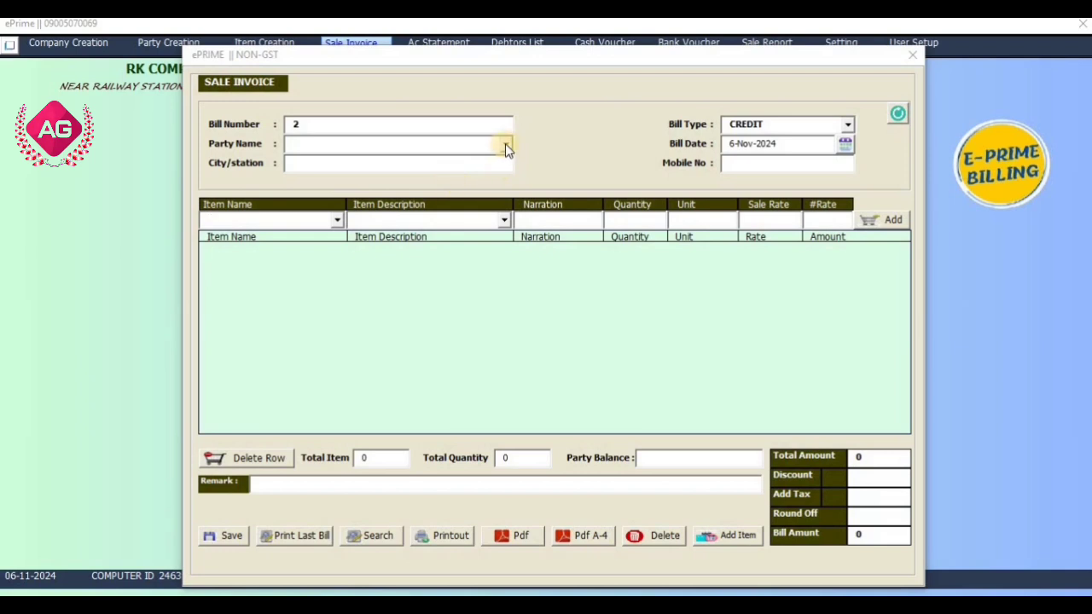
pyautogui.click(505, 143)
pyautogui.click(478, 170)
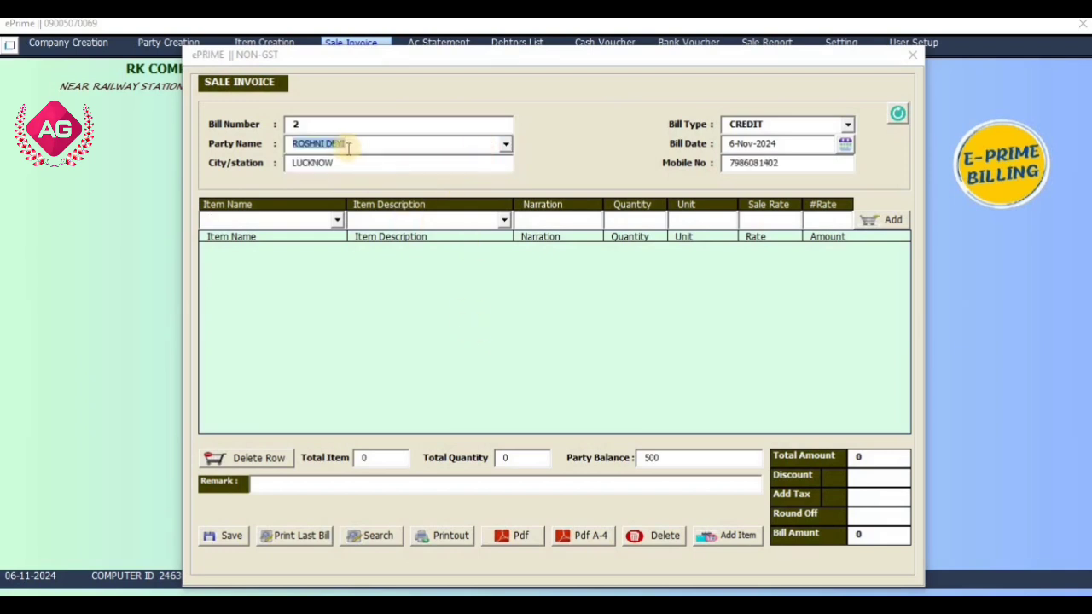
pyautogui.click(638, 460)
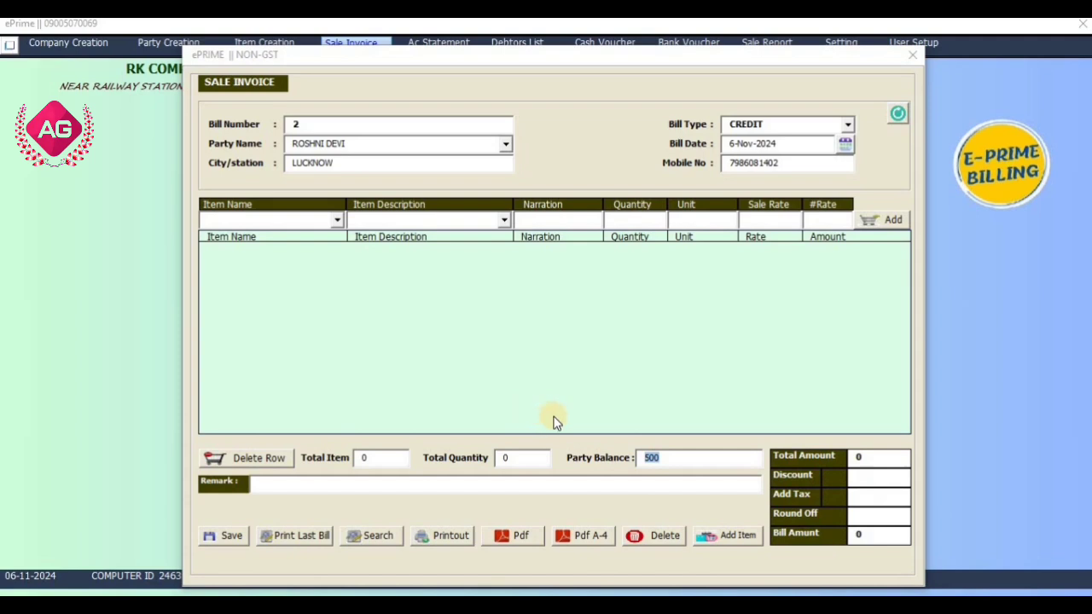
pyautogui.click(665, 461)
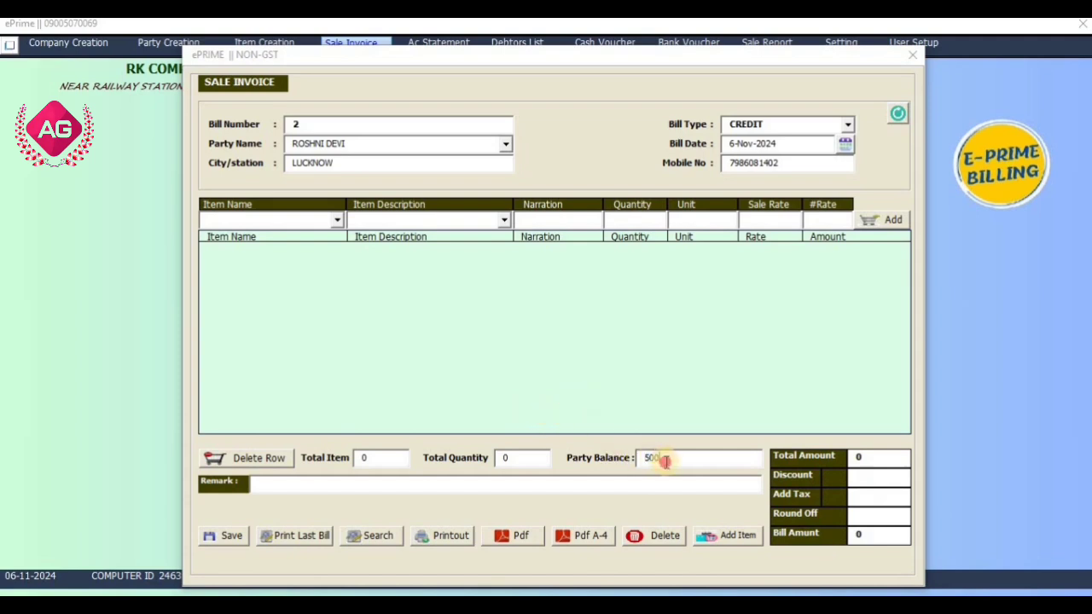
# Choose item FACE CREAM with description FAIR LOVELY 100MG, rate 90 and sale rate 140.
pyautogui.click(337, 220)
pyautogui.click(329, 247)
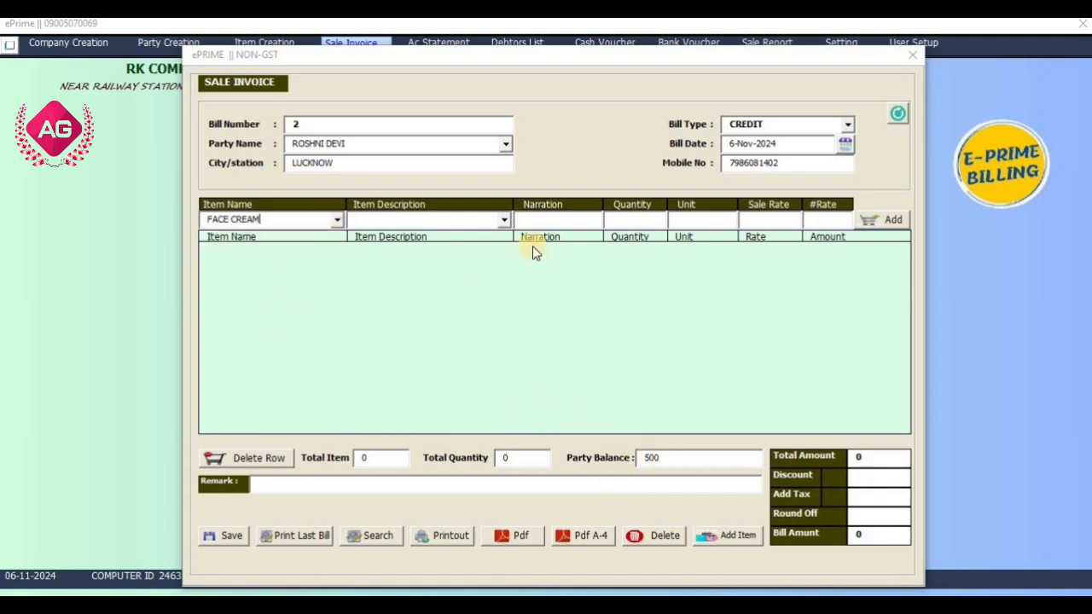
pyautogui.click(510, 221)
pyautogui.click(505, 221)
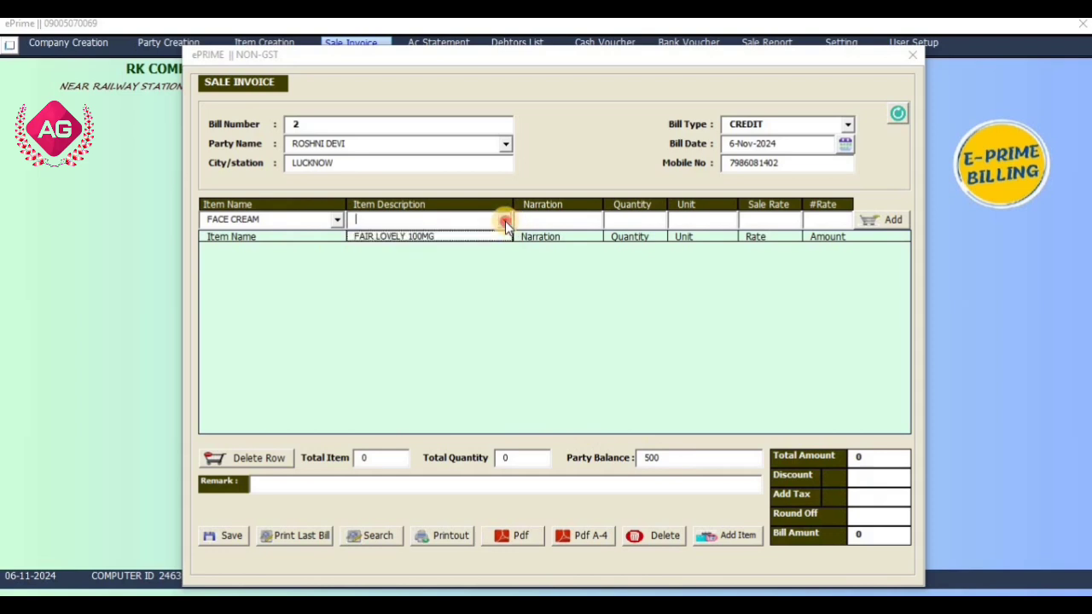
pyautogui.click(414, 240)
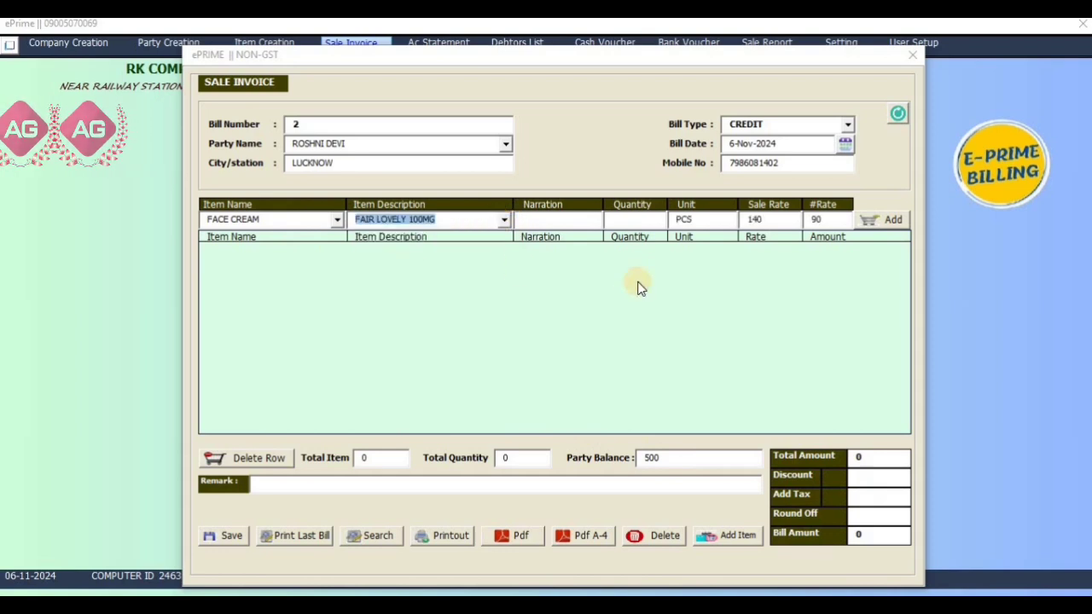
pyautogui.click(832, 218)
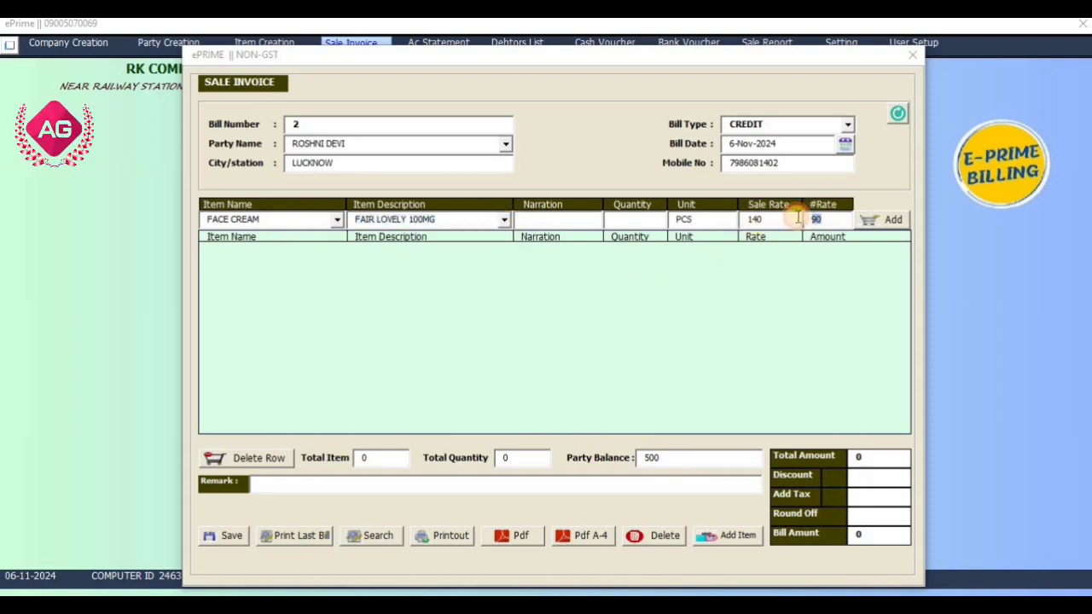
pyautogui.click(751, 219)
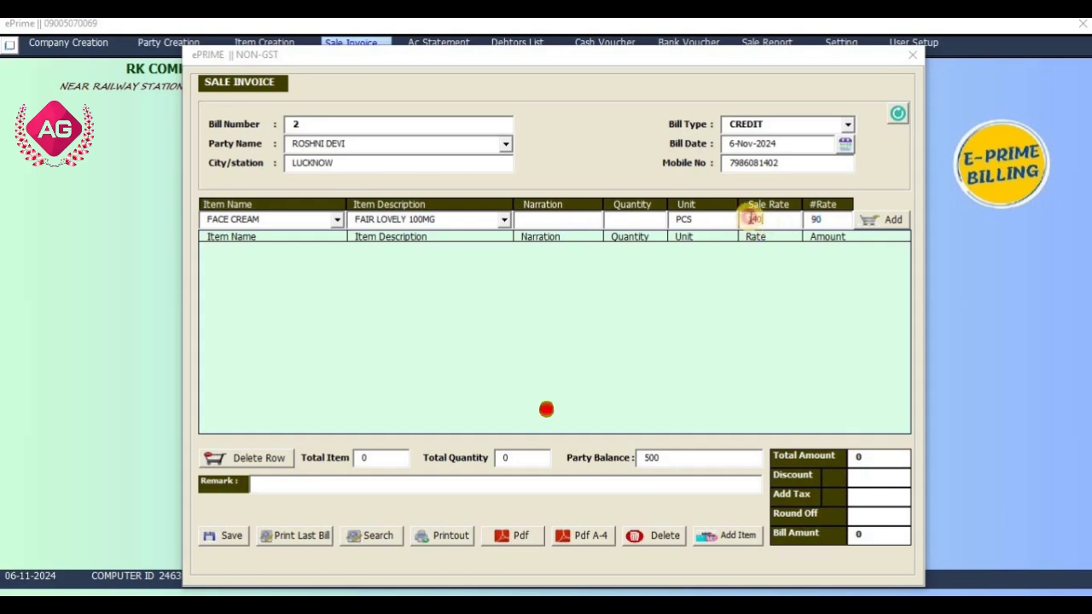
# Enter narration NEW and quantity 50, adding the 7000 line to bill 2.
pyautogui.click(575, 222)
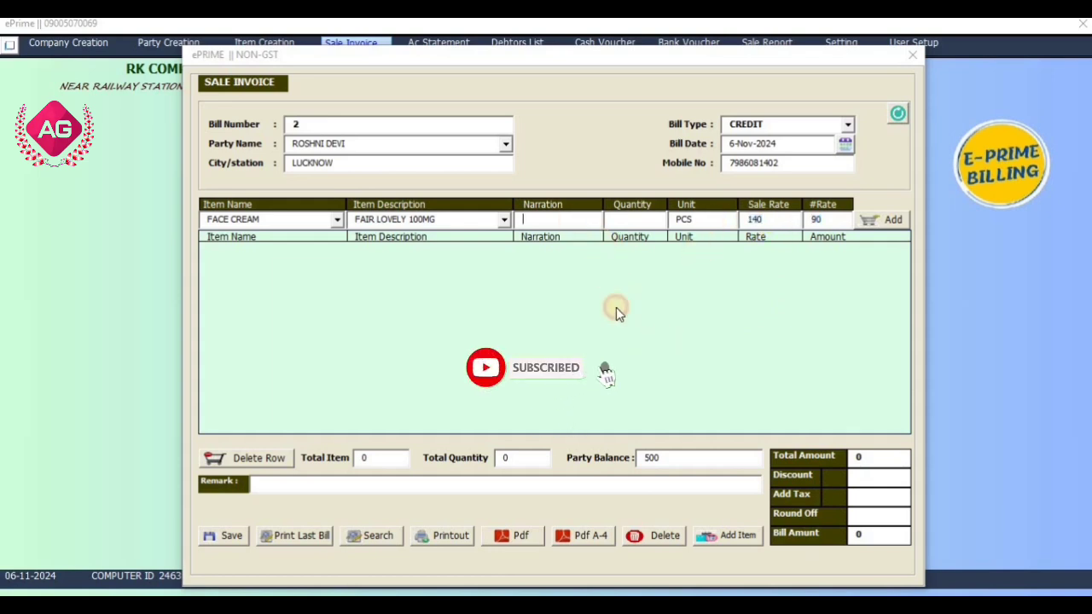
pyautogui.write('NEW')
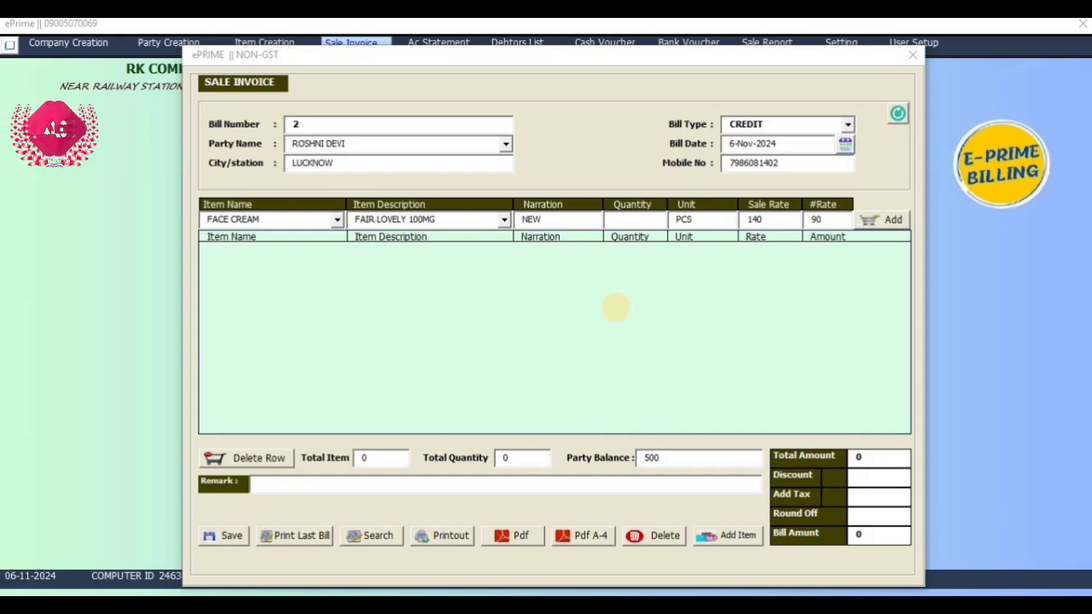
pyautogui.press('Tab')
pyautogui.write('50')
pyautogui.press('Return')
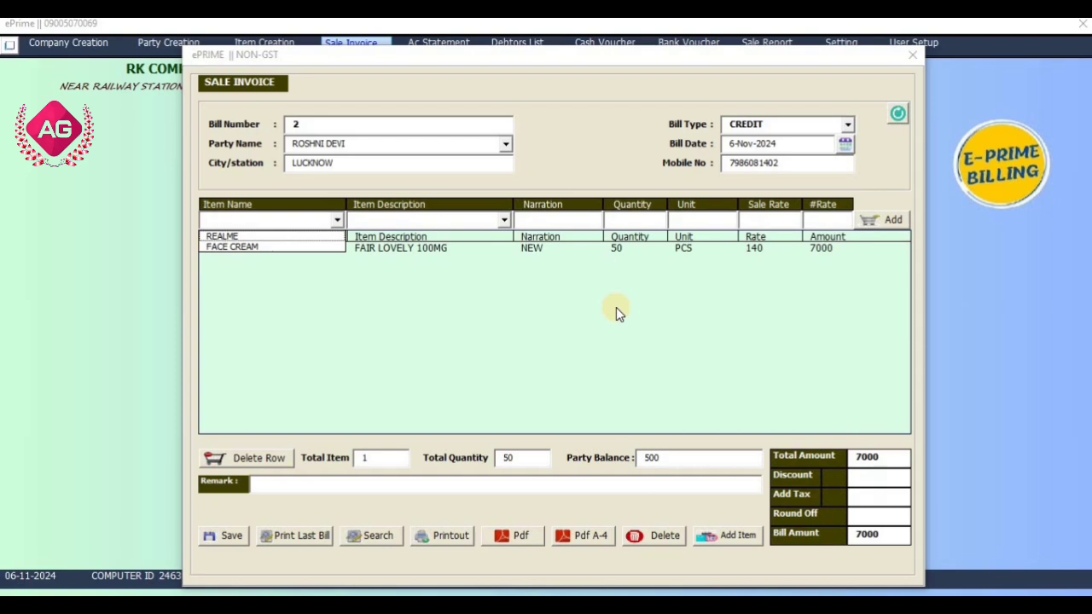
pyautogui.click(582, 171)
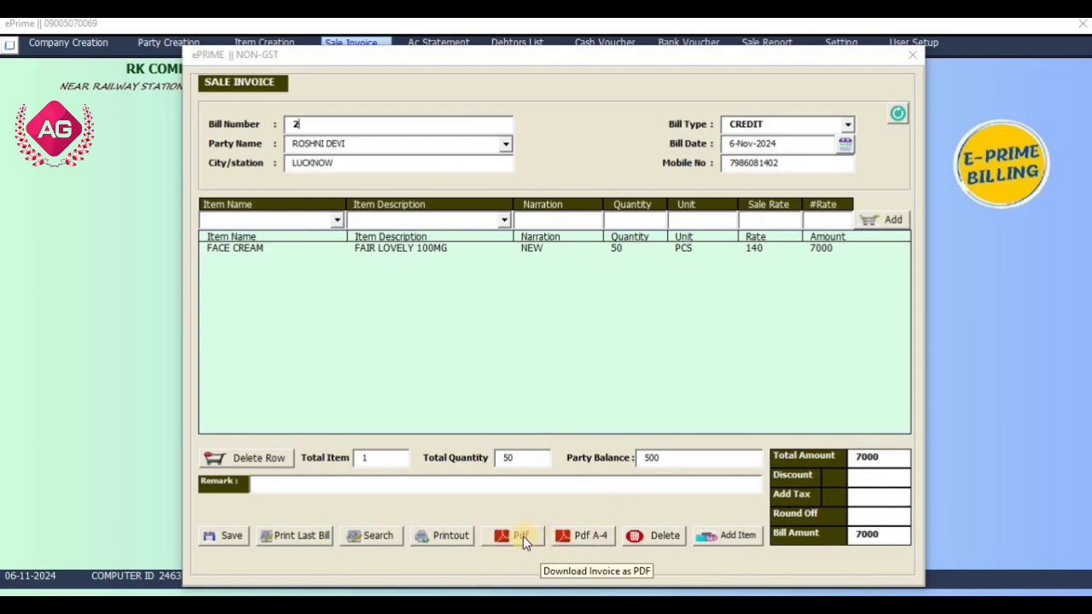
# Save bill 2 with the remark PAYMENT REMIND.
pyautogui.click(345, 480)
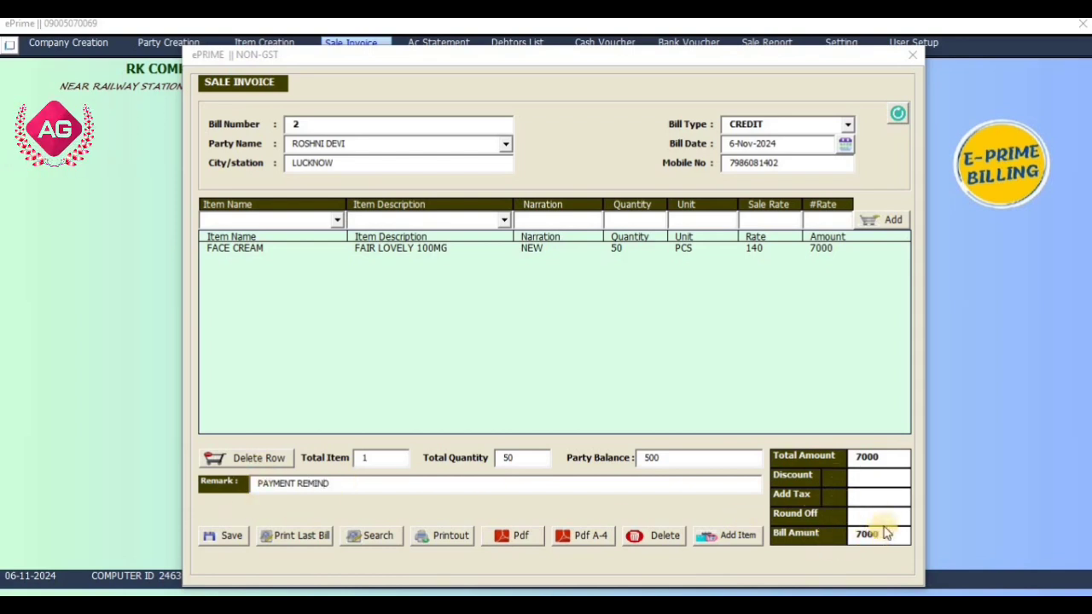
pyautogui.click(234, 541)
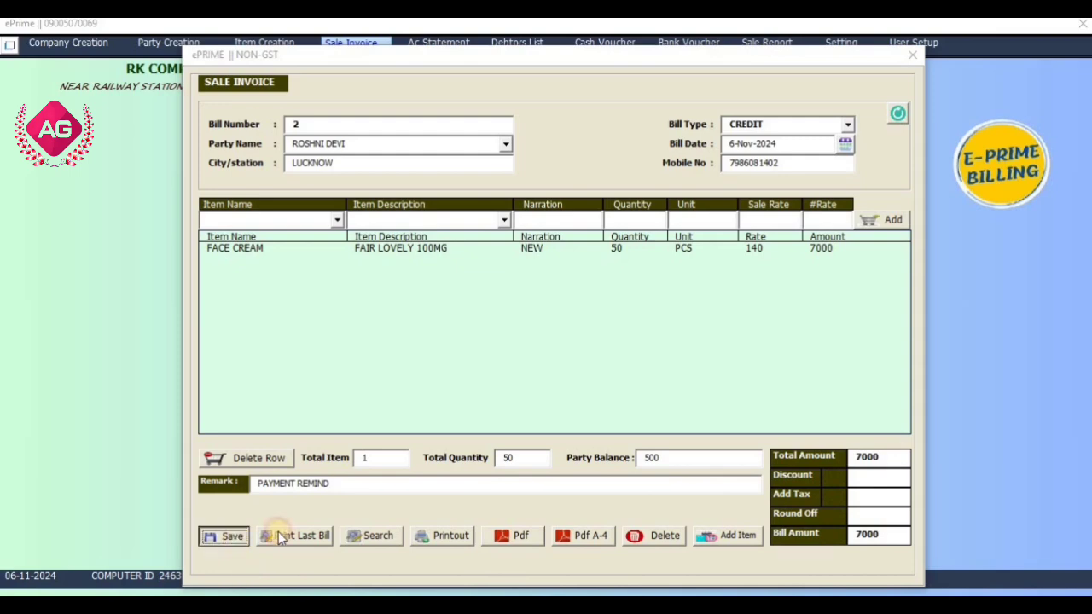
pyautogui.click(570, 361)
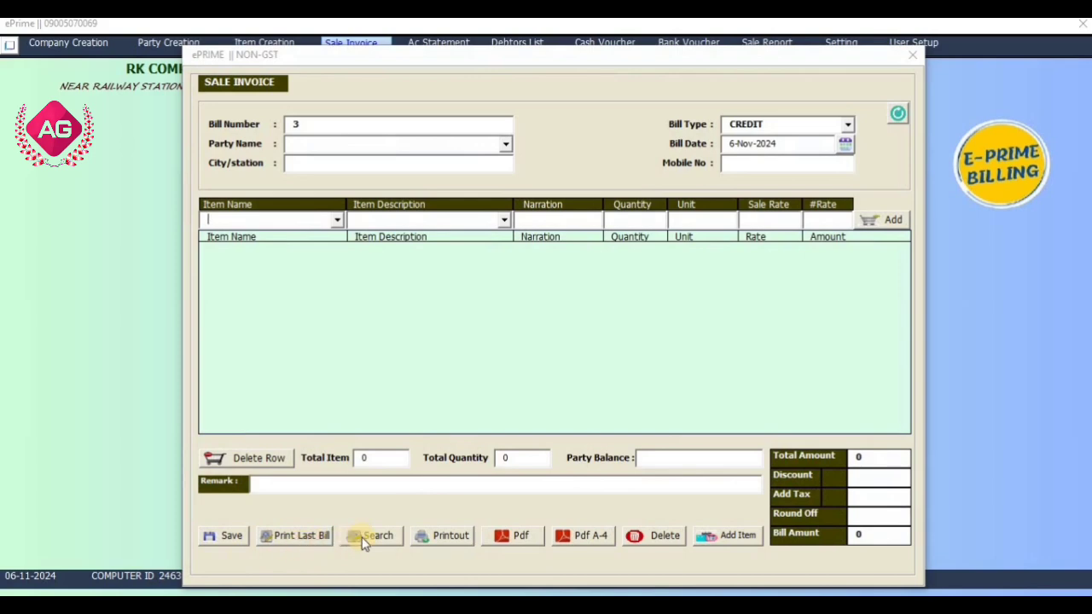
# Reload invoice 2 by number and export it as a PDF.
pyautogui.click(390, 537)
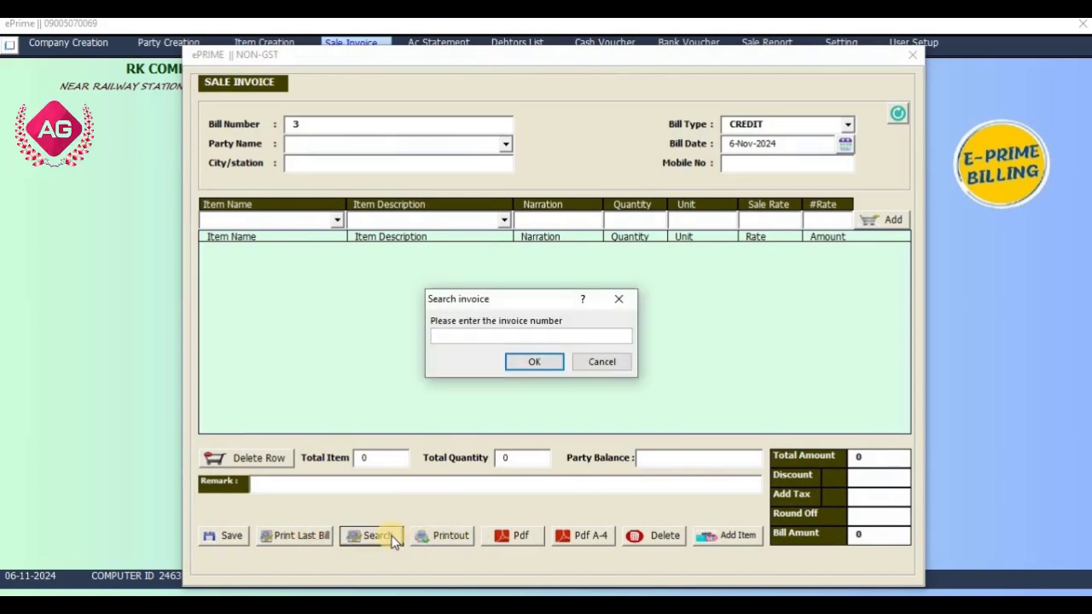
pyautogui.write('2')
pyautogui.press('Return')
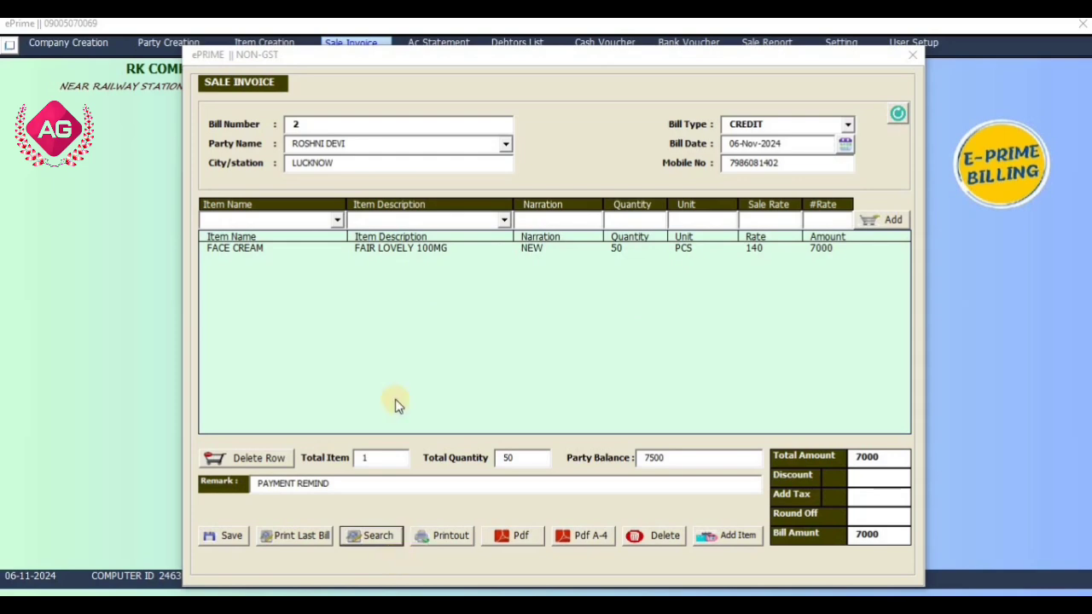
pyautogui.click(522, 538)
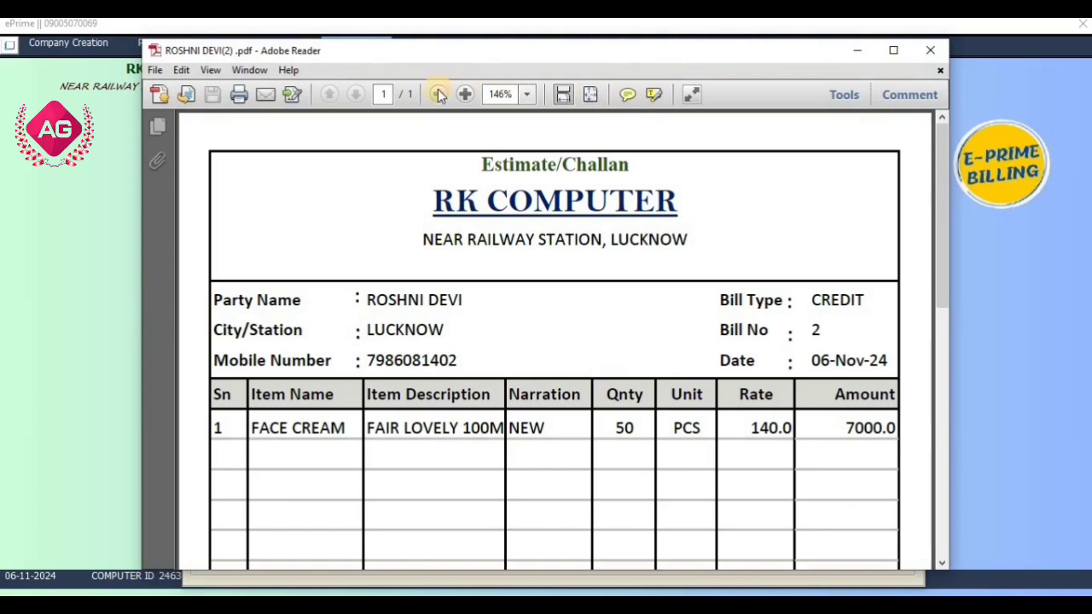
# Zoom the 7000 bill PDF out to 75%, scroll to the signature area, and close Adobe Reader.
pyautogui.click(438, 94)
pyautogui.click(438, 93)
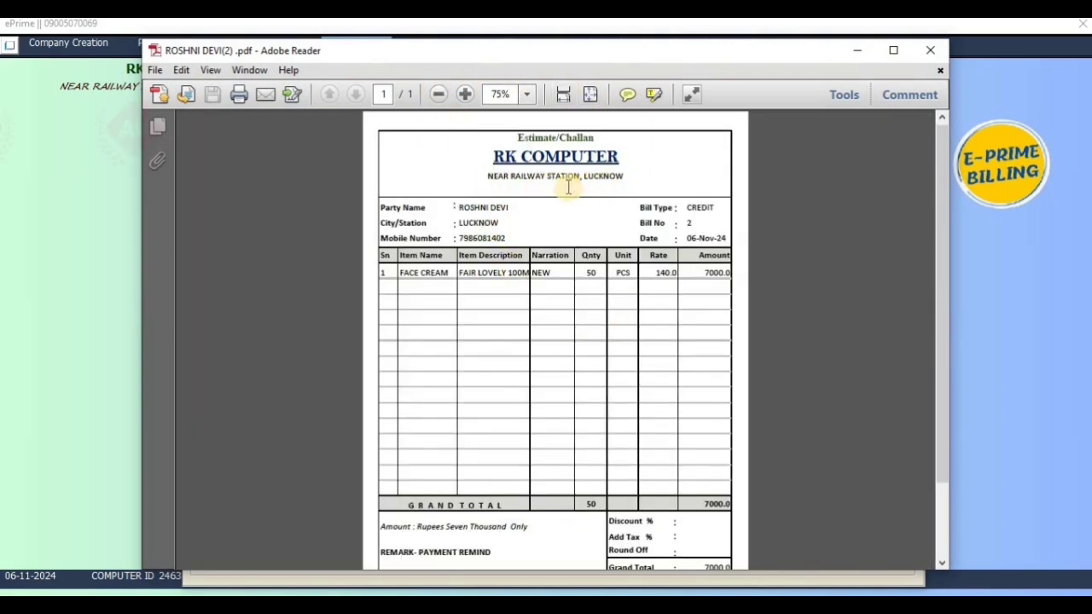
pyautogui.scroll(-1, 527, 372)
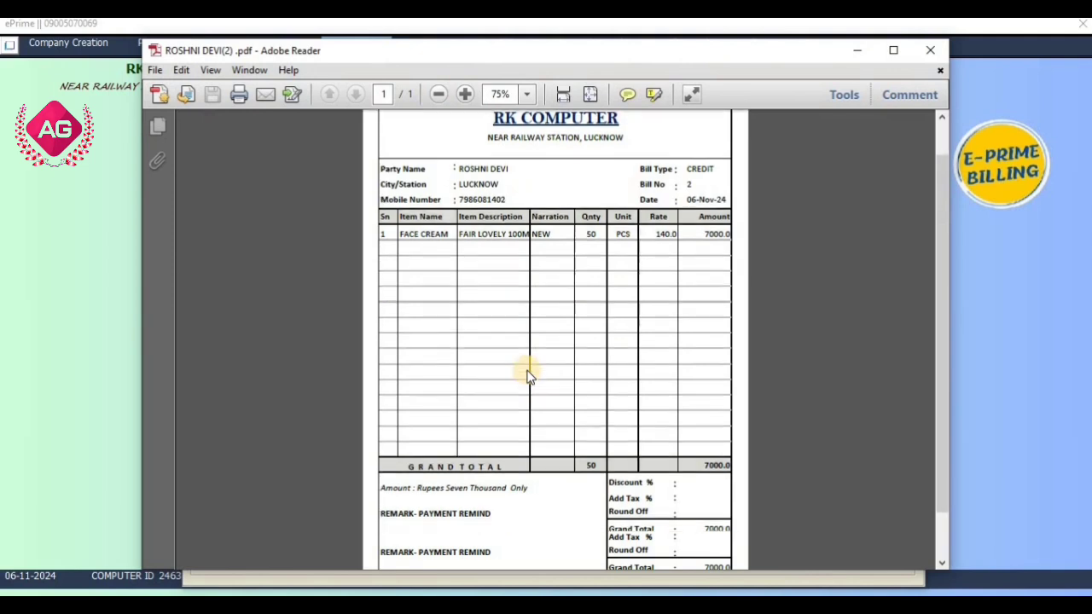
pyautogui.scroll(-2, 527, 372)
pyautogui.scroll(3, 526, 372)
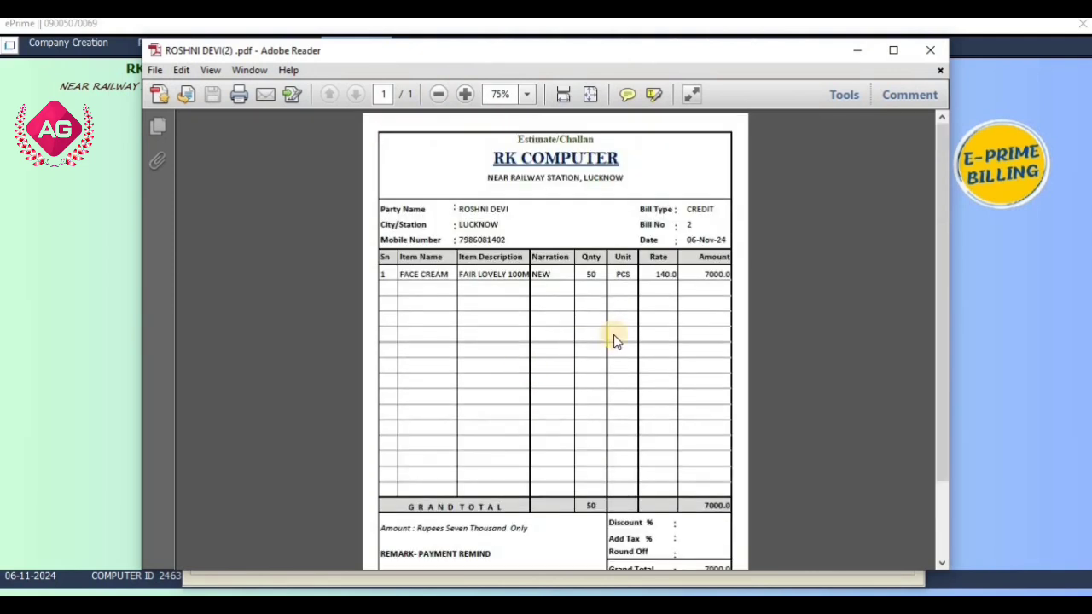
pyautogui.scroll(-2, 615, 337)
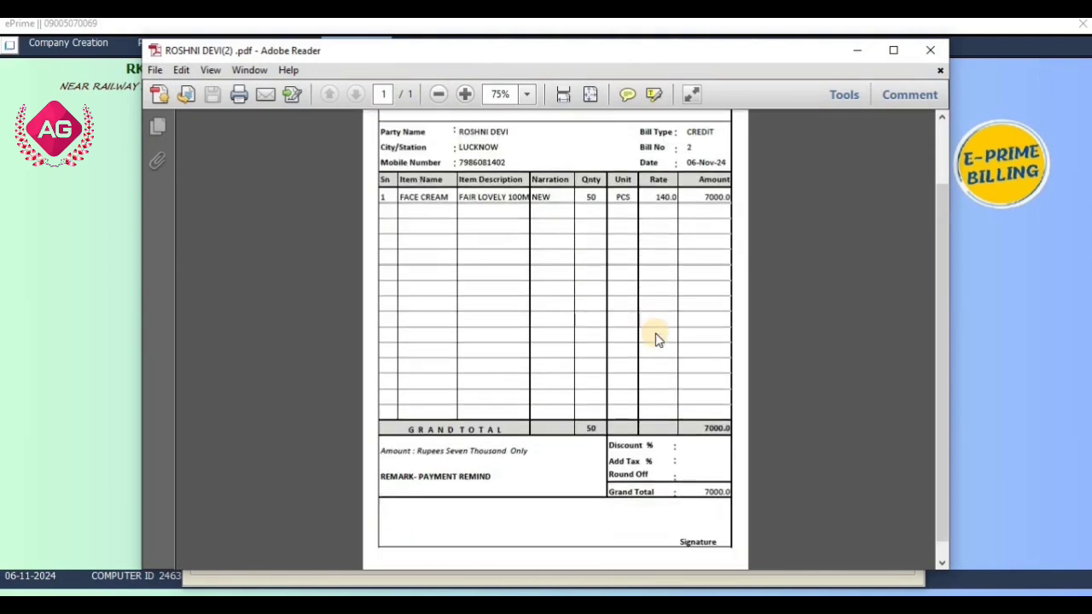
pyautogui.click(930, 51)
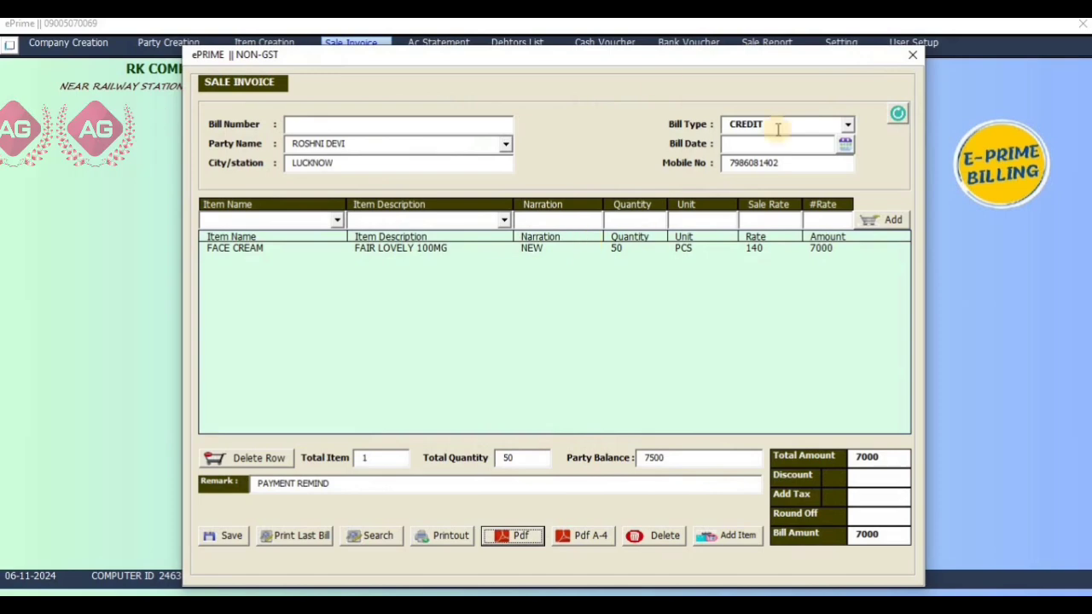
# View the Lucknow customer's statement: opening balance 500, sale bill 2, balance 7,500.00 Dr.
pyautogui.click(910, 56)
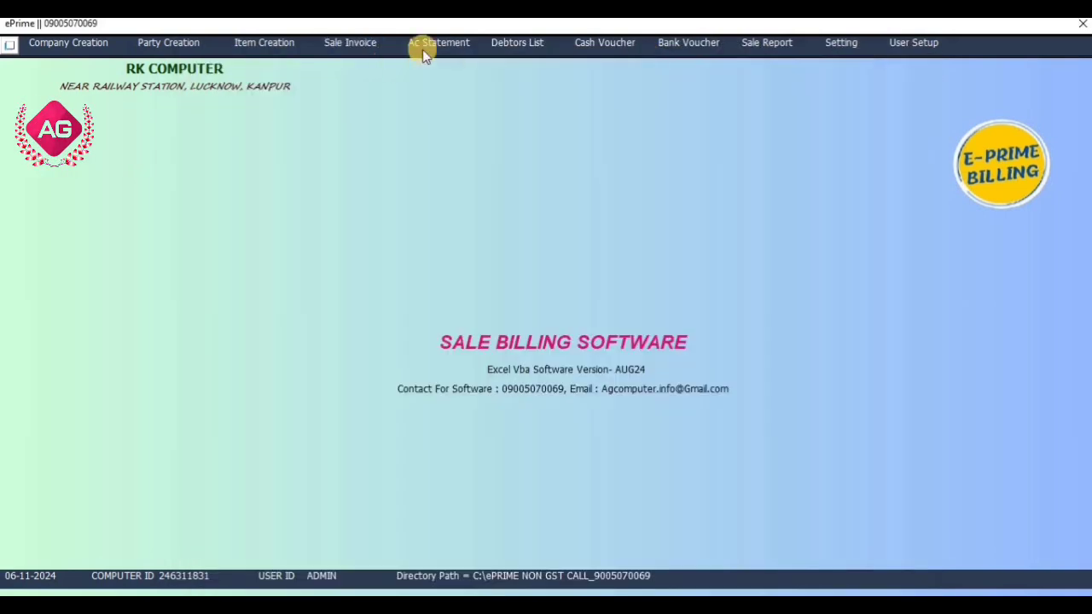
pyautogui.click(472, 51)
pyautogui.click(518, 249)
pyautogui.click(500, 276)
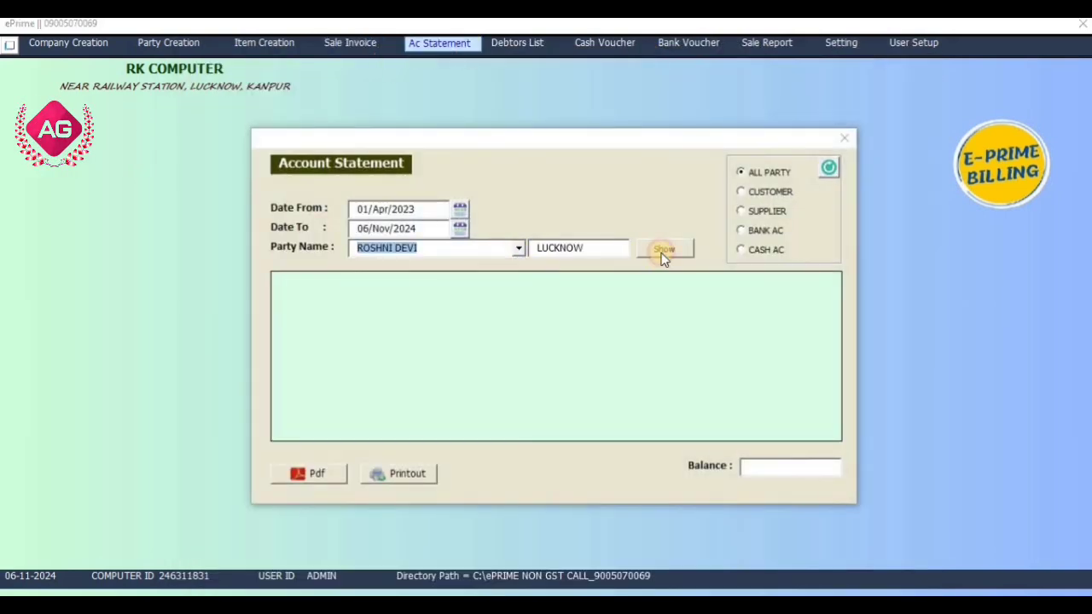
pyautogui.click(663, 252)
pyautogui.click(468, 290)
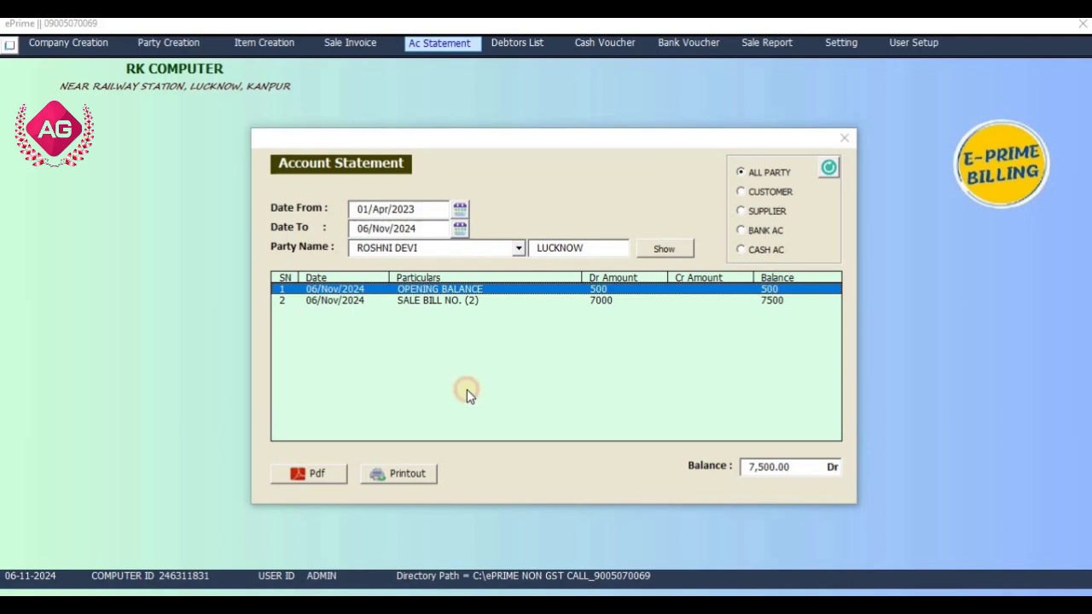
pyautogui.click(450, 300)
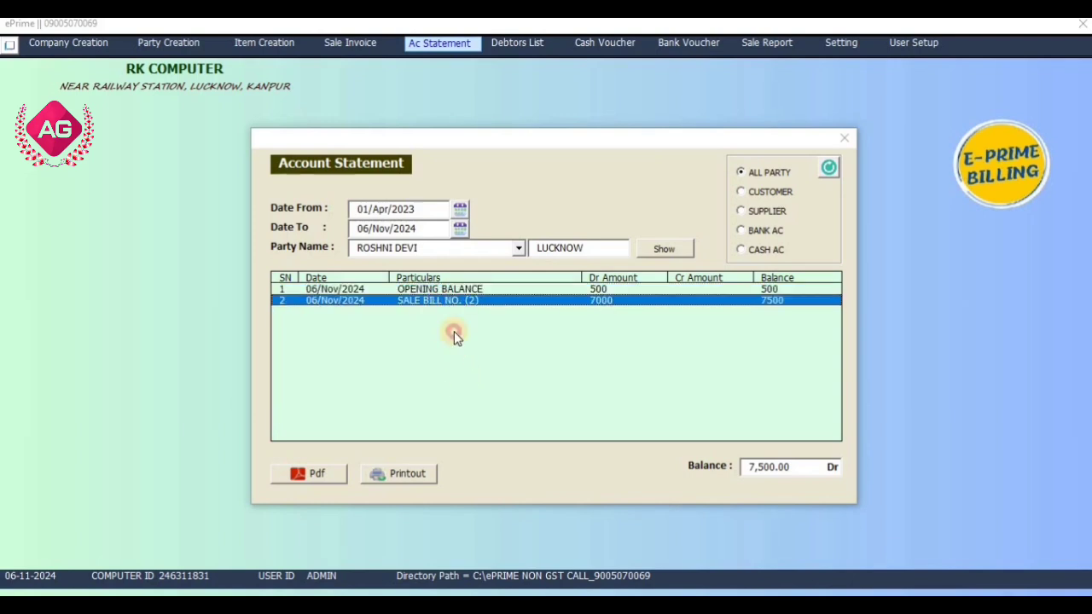
pyautogui.click(795, 467)
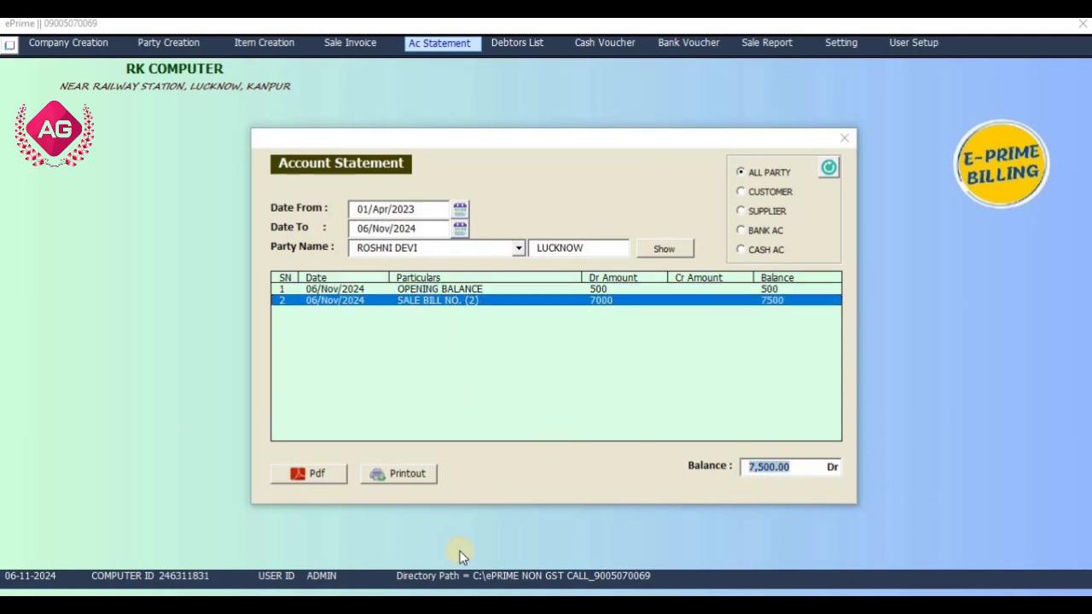
# Check the Lucknow customer's row in the Debtors List, then start cash receipt voucher 14.
pyautogui.click(844, 137)
pyautogui.click(503, 43)
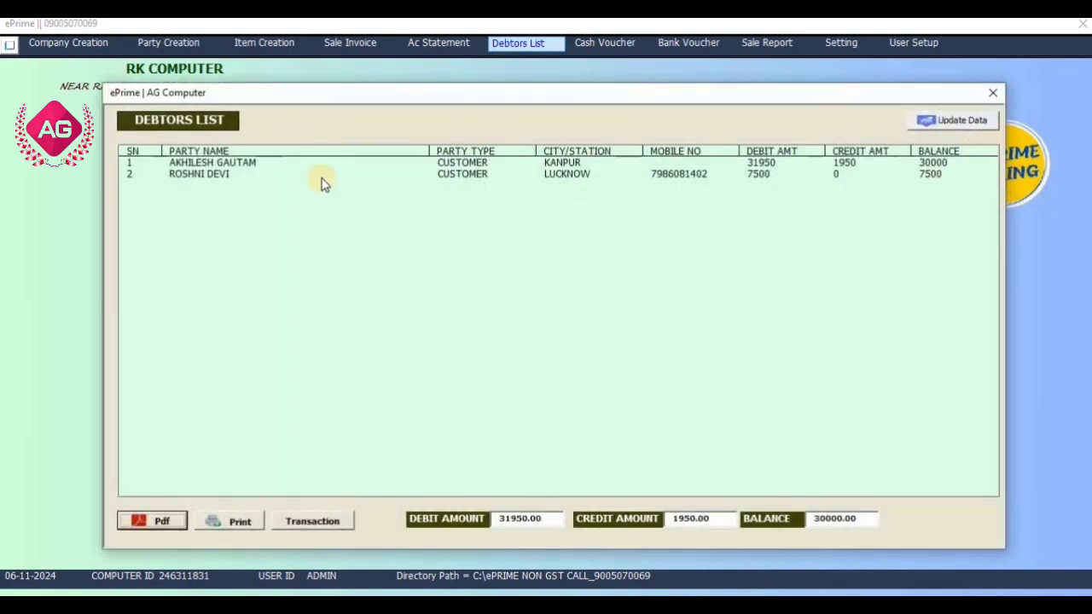
pyautogui.click(322, 176)
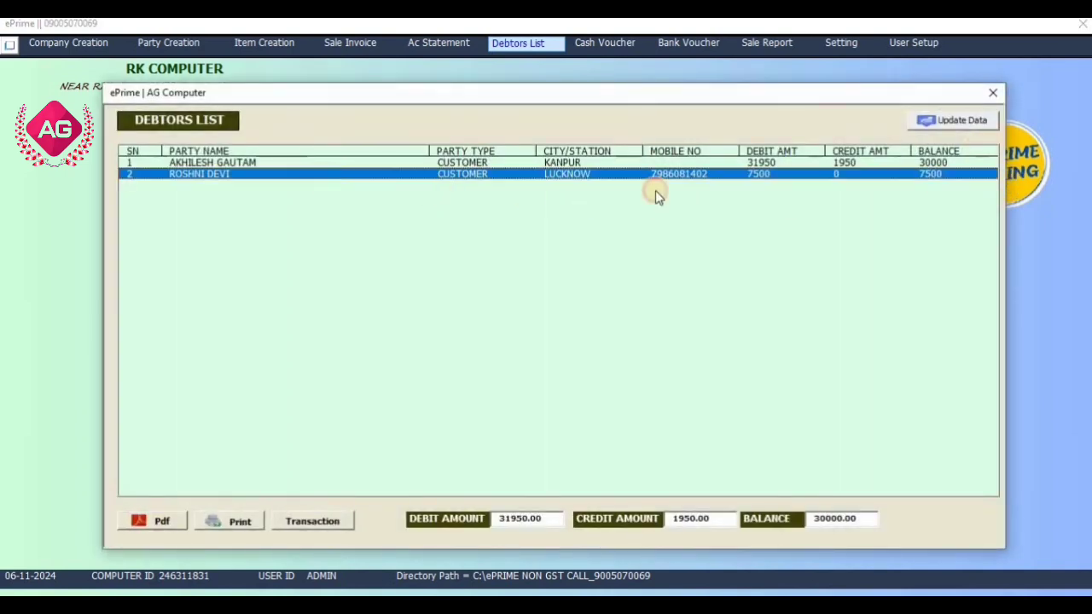
pyautogui.click(992, 93)
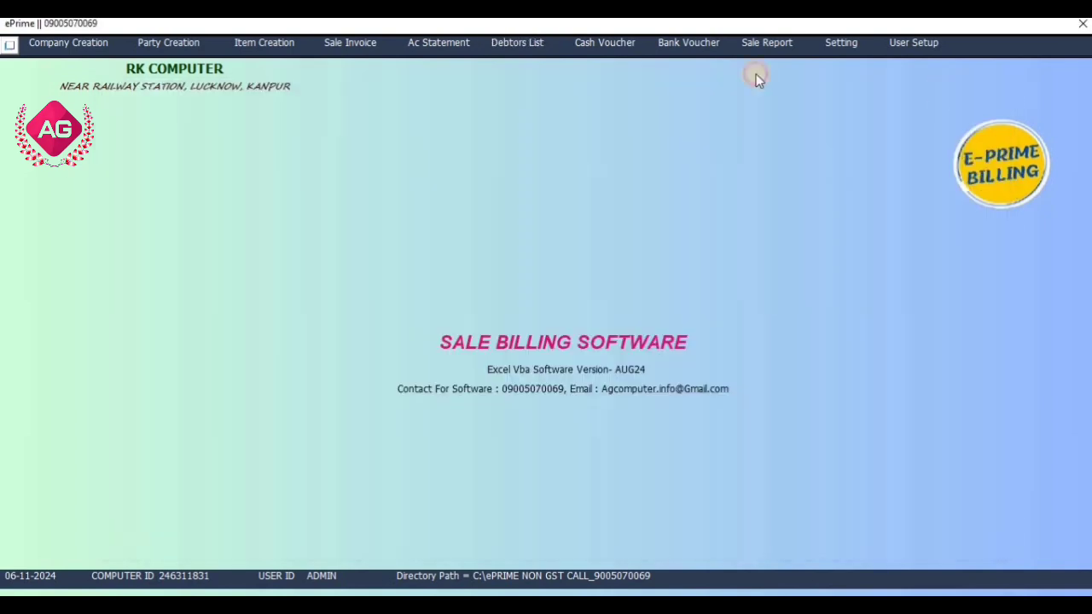
pyautogui.click(619, 45)
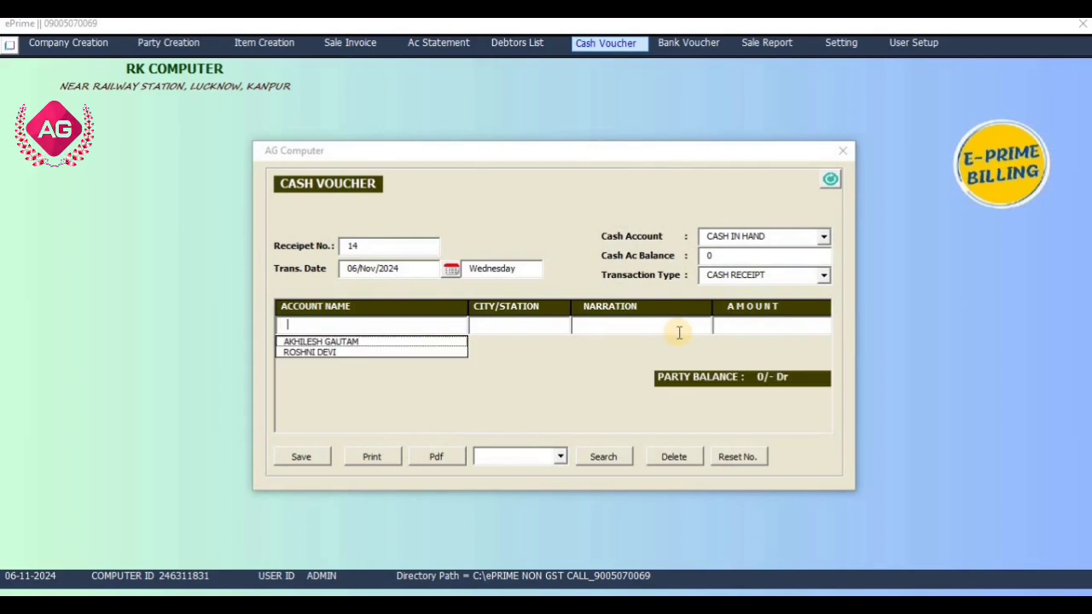
# Save a 6500 cash receipt from the Lucknow customer with narration CASH RECEIVED.
pyautogui.press('Down')
pyautogui.press('Down')
pyautogui.press('Return')
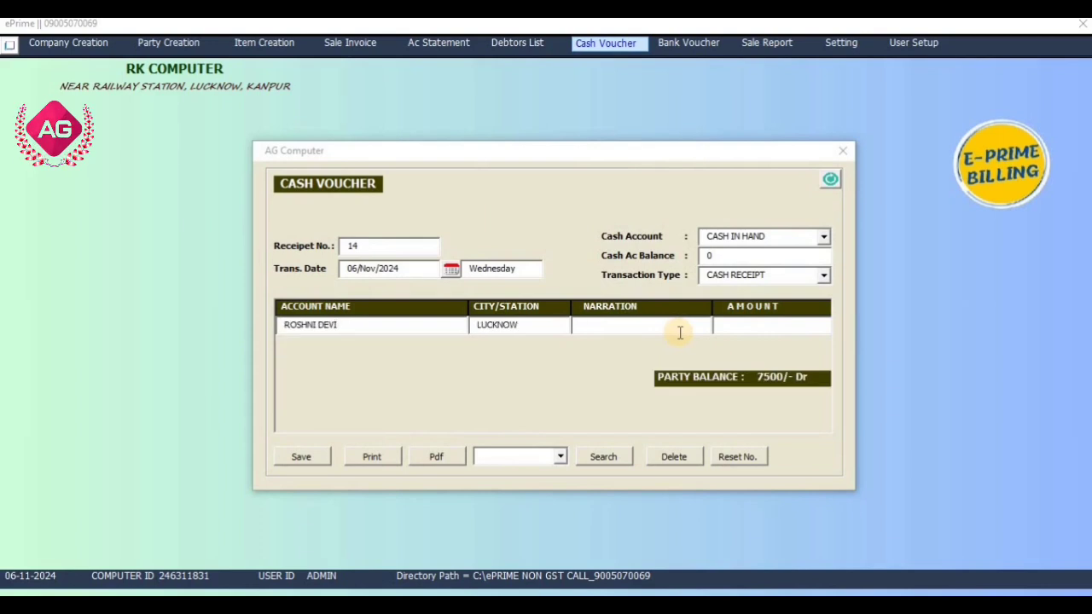
pyautogui.moveTo(749, 260); pyautogui.dragTo(705, 260)
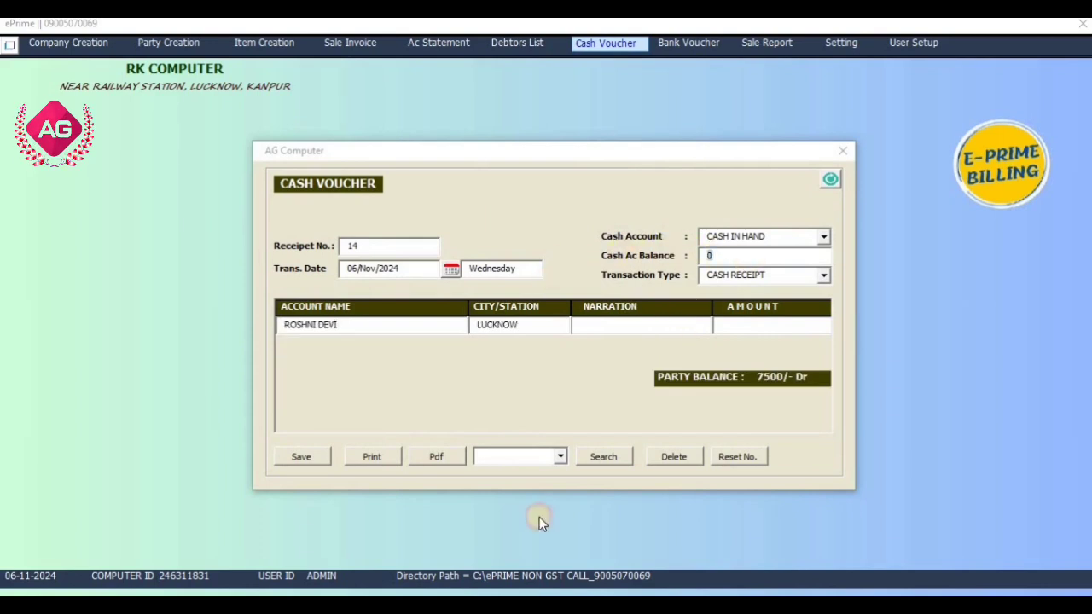
pyautogui.click(668, 332)
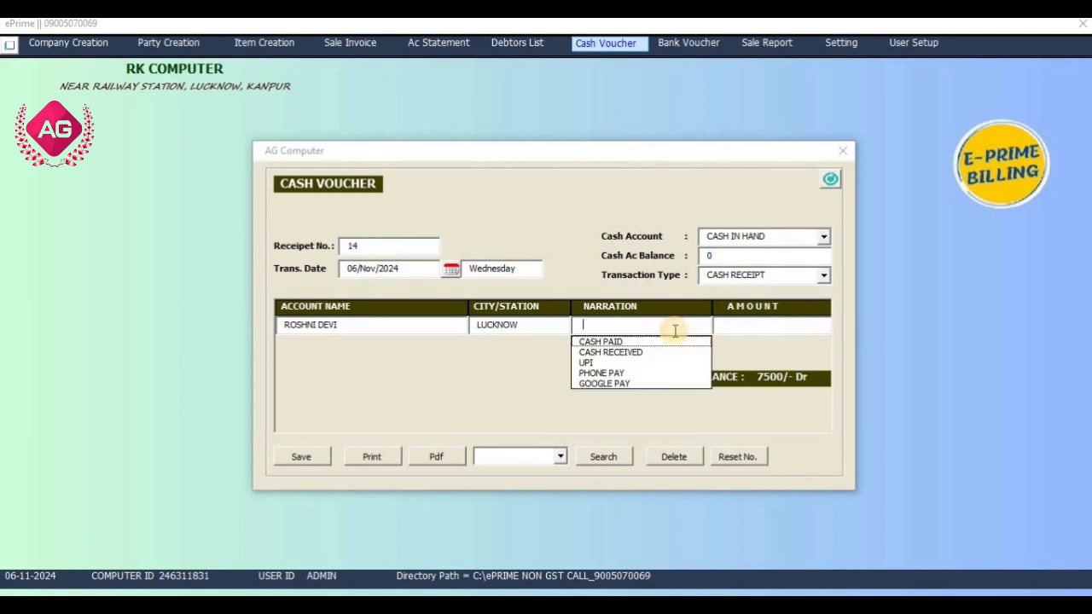
pyautogui.press('Down')
pyautogui.press('Down')
pyautogui.press('Return')
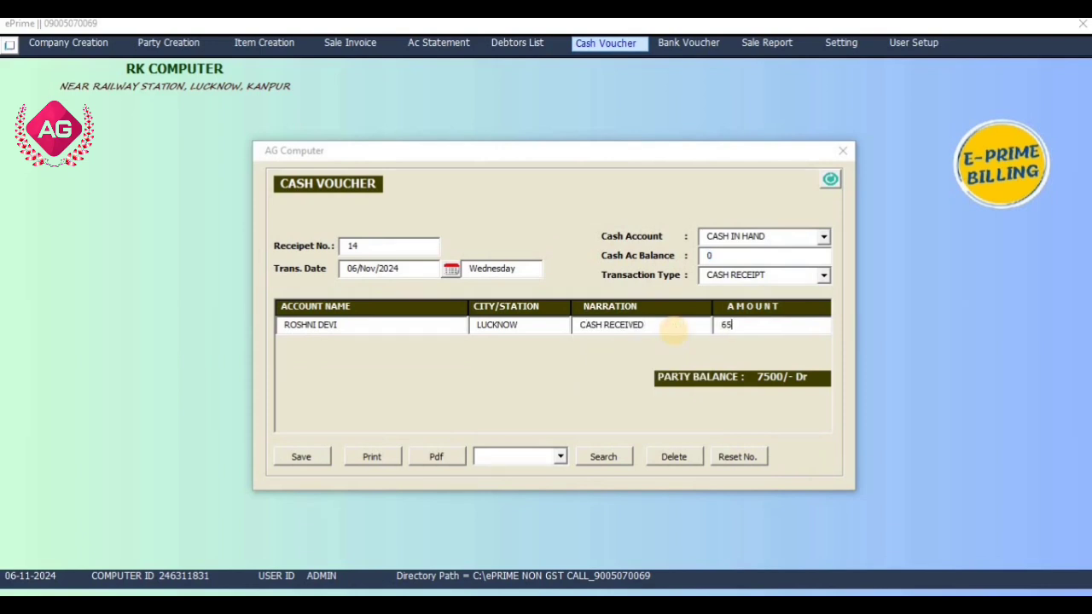
pyautogui.click(294, 456)
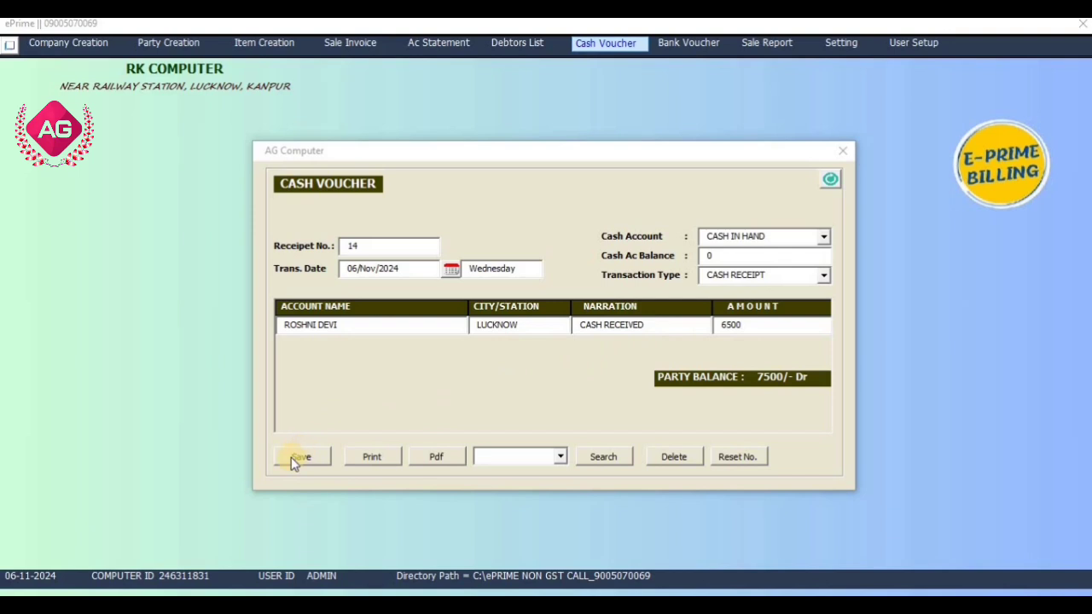
pyautogui.click(559, 359)
# Confirm the cash balance of 6500 and the customer's remaining 1000, then close the voucher.
pyautogui.moveTo(742, 256); pyautogui.dragTo(691, 243)
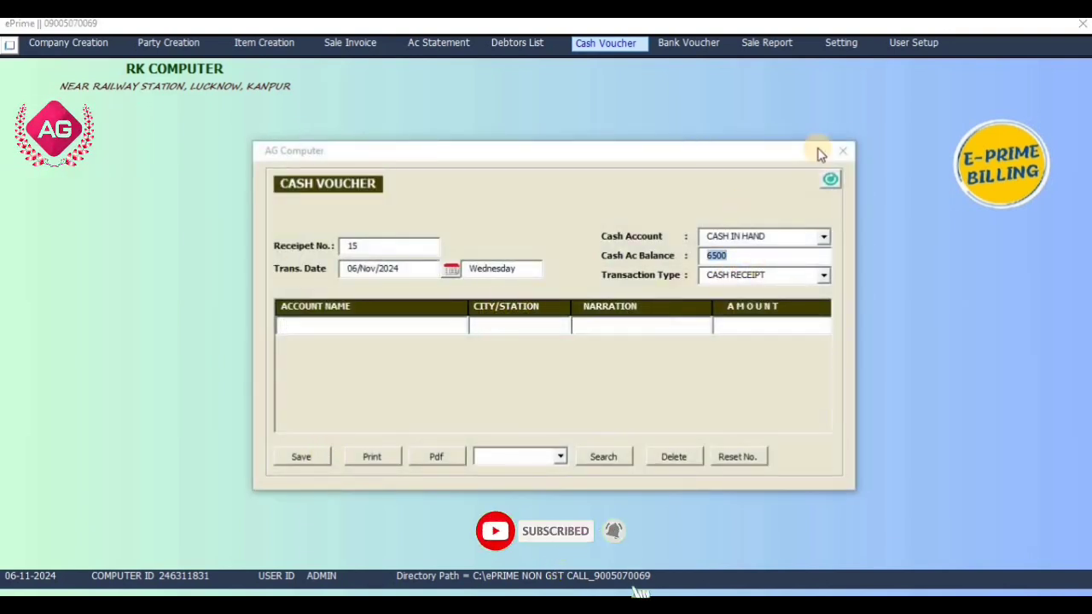
pyautogui.click(382, 325)
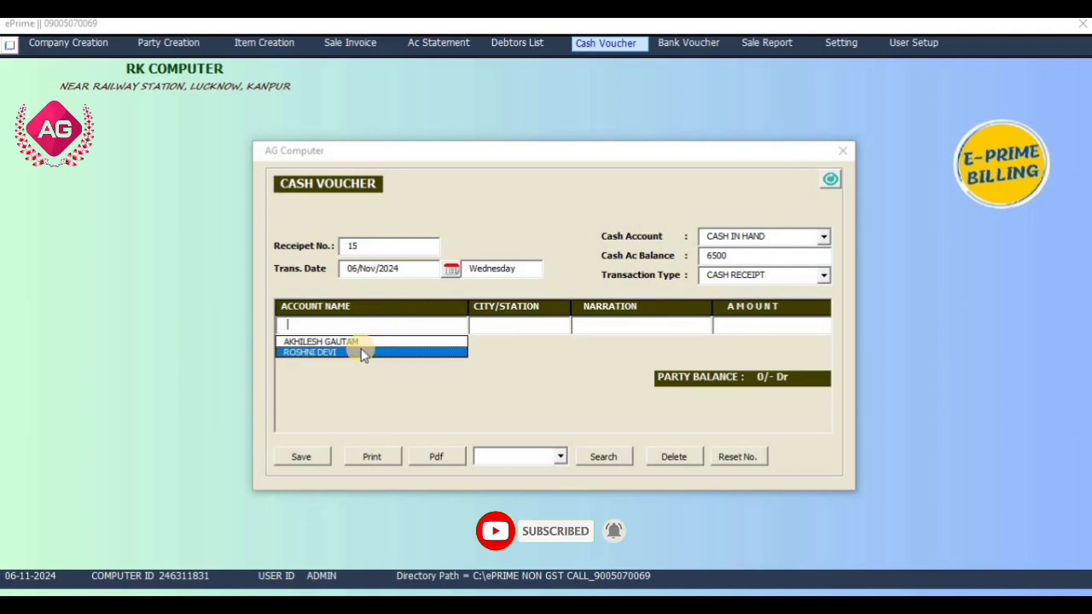
pyautogui.click(361, 348)
pyautogui.click(842, 152)
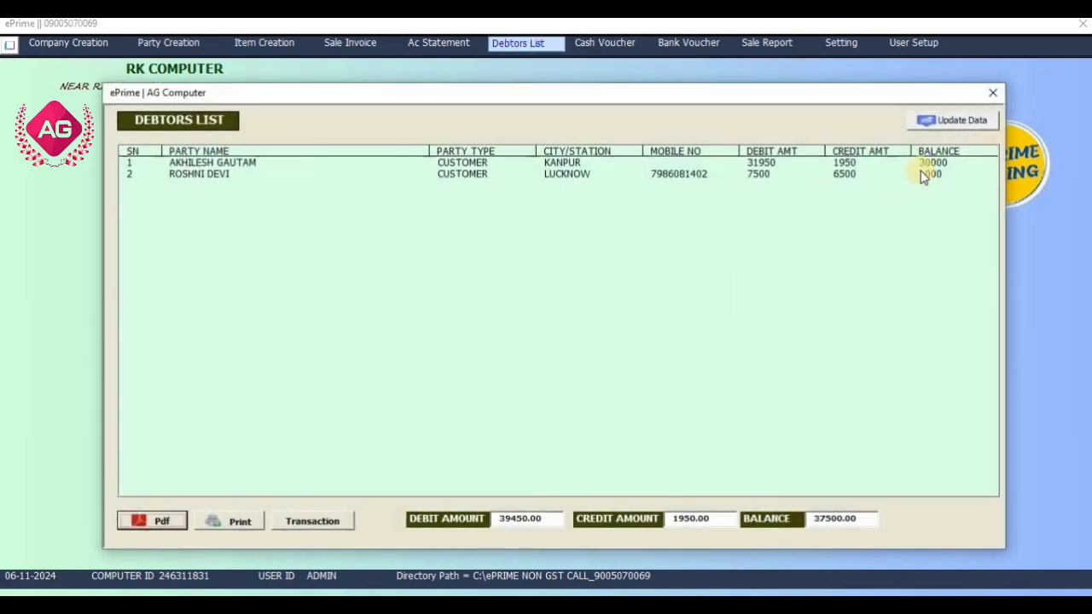
# Export the debtors list for the Lucknow customer to PDF and close the viewer.
pyautogui.click(921, 173)
pyautogui.click(149, 521)
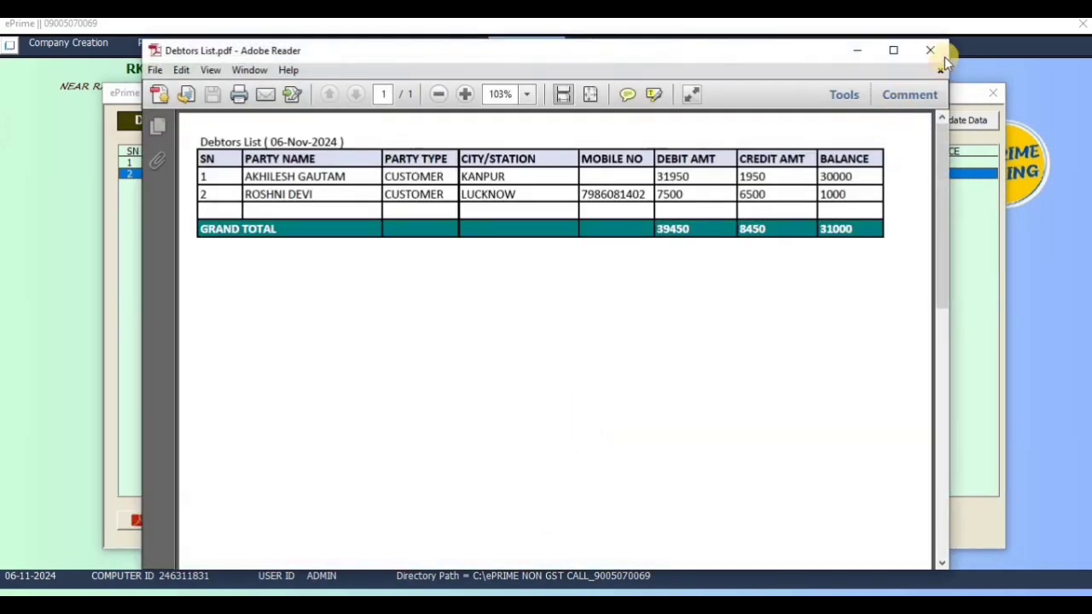
pyautogui.click(932, 51)
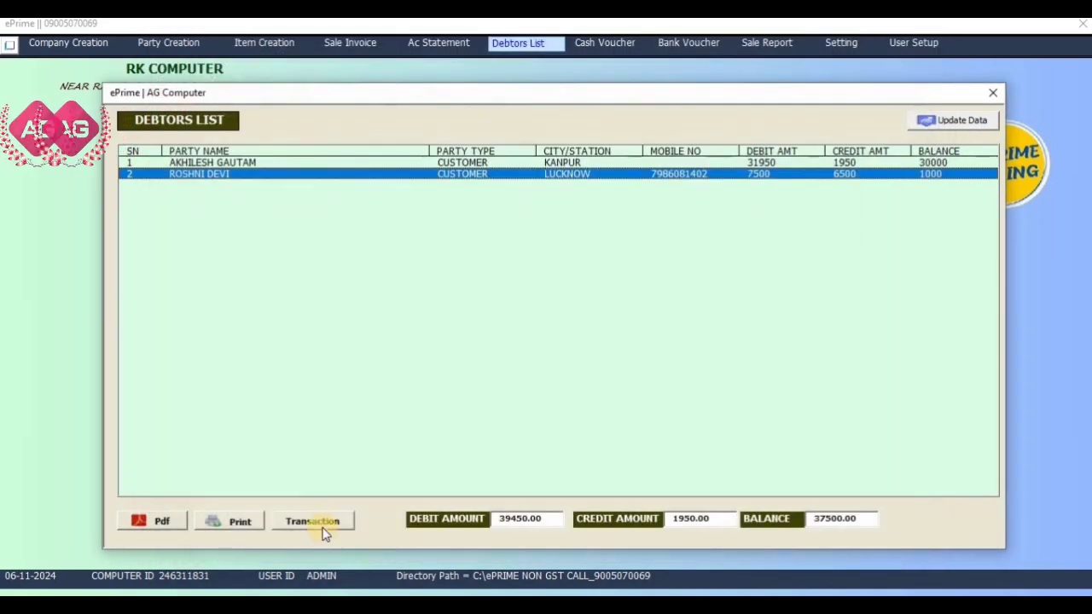
# Preview cash and bank vouchers 15 for the customer, then close the Debtors List.
pyautogui.click(316, 522)
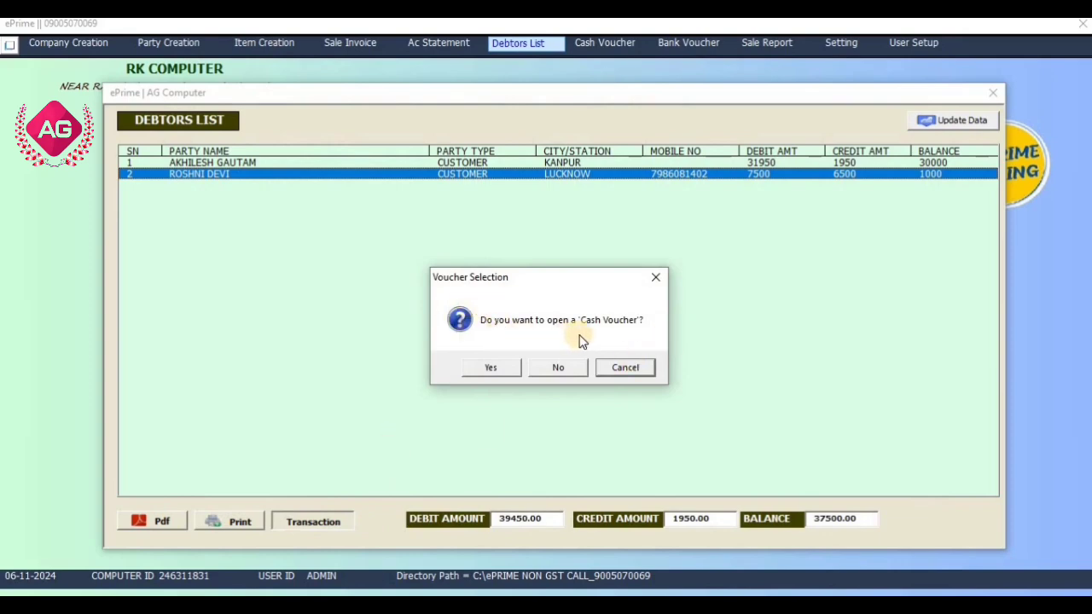
pyautogui.click(505, 371)
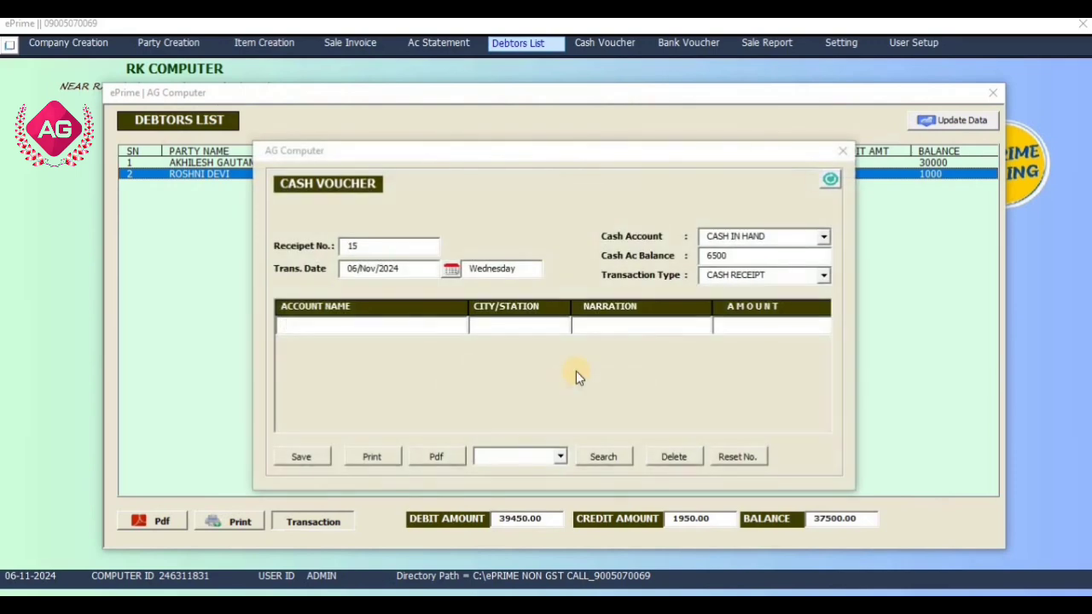
pyautogui.click(842, 151)
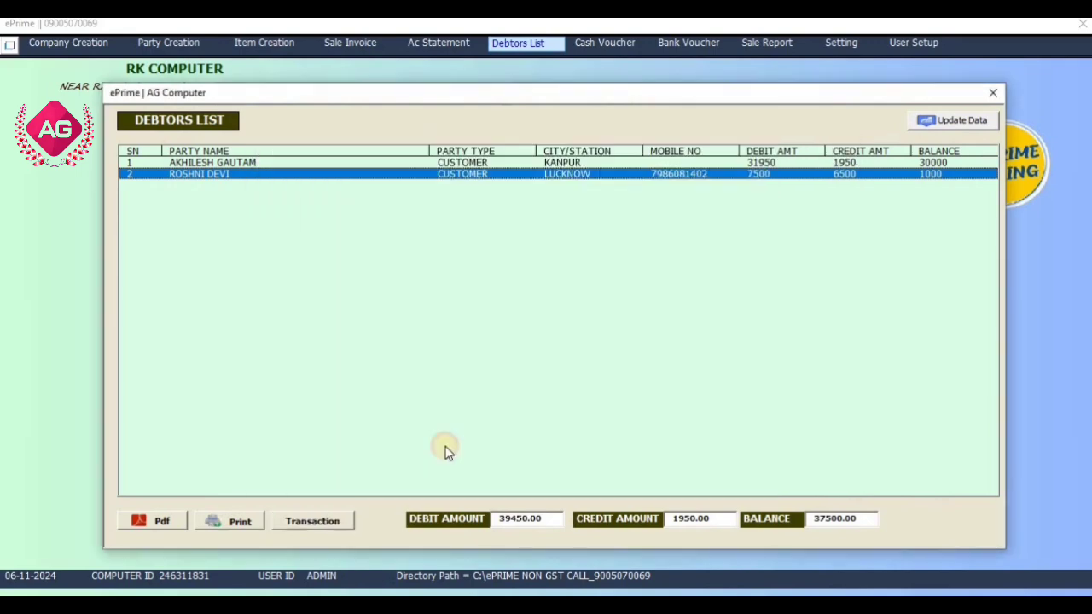
pyautogui.click(316, 522)
pyautogui.click(558, 367)
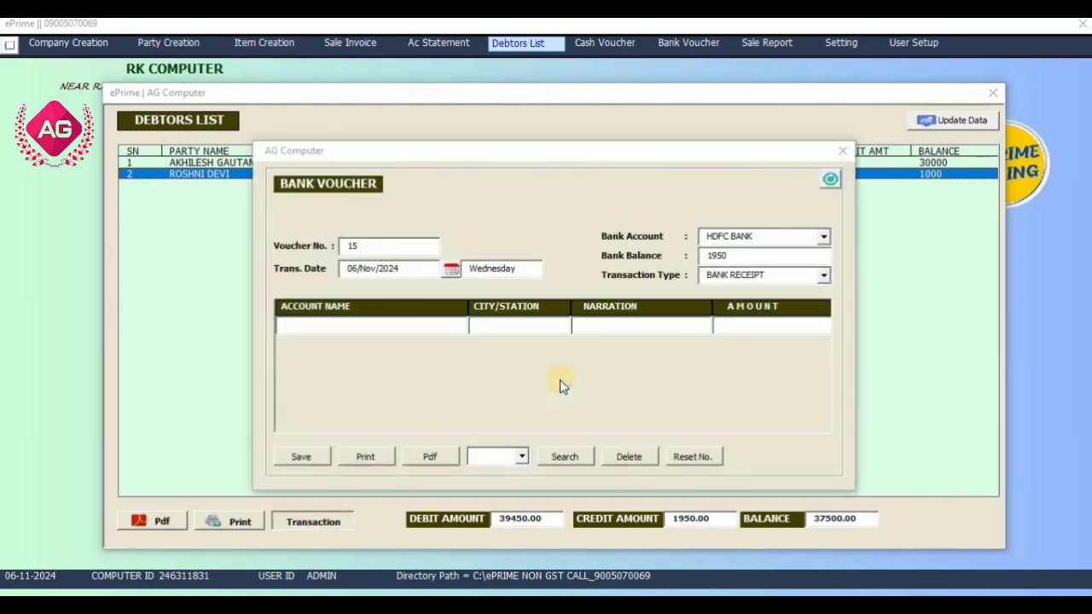
pyautogui.click(842, 151)
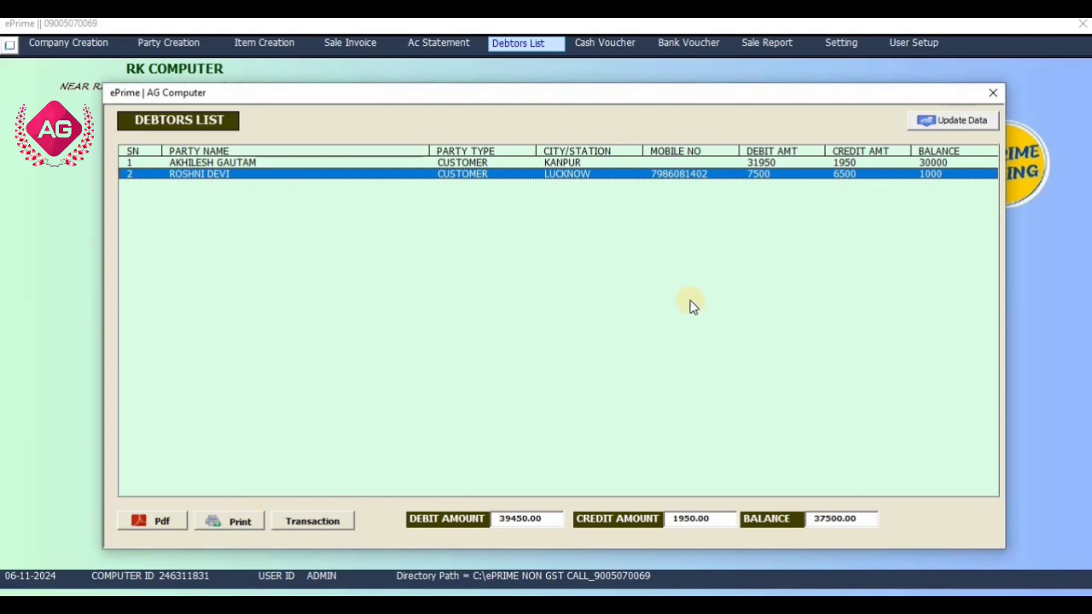
pyautogui.click(994, 93)
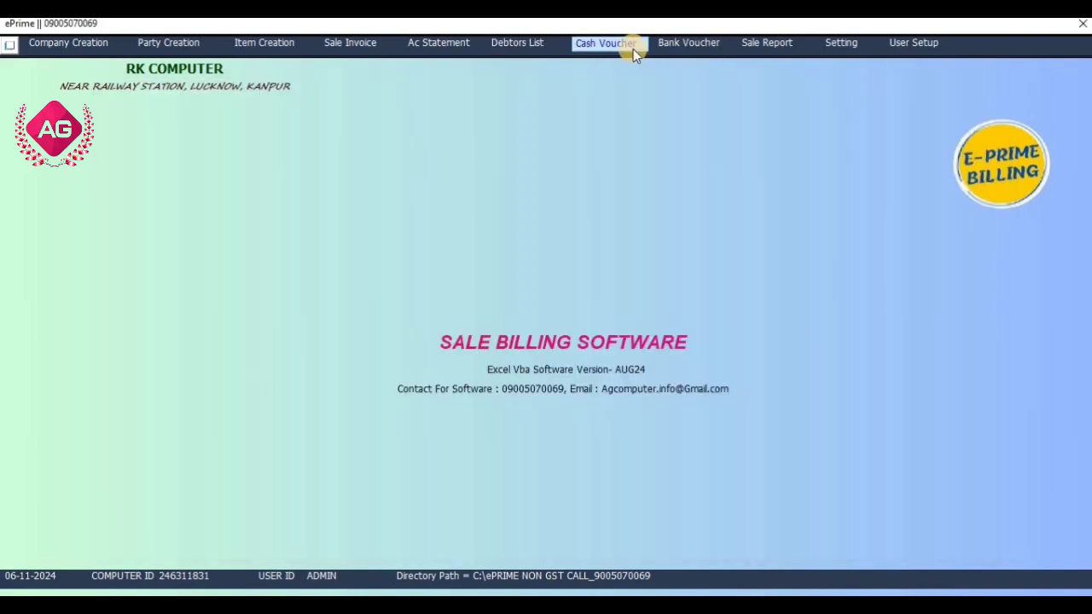
# Save bank receipt 15 of 200 by PHONE PAY from the Lucknow customer, raising HDFC BANK to 2150.
pyautogui.click(634, 49)
pyautogui.click(840, 151)
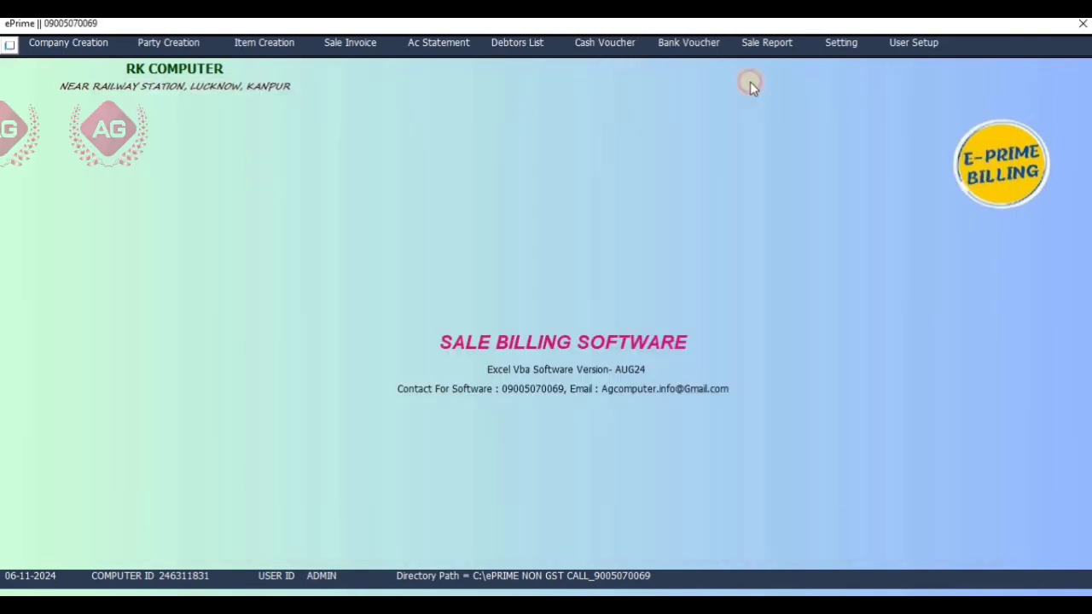
pyautogui.click(692, 45)
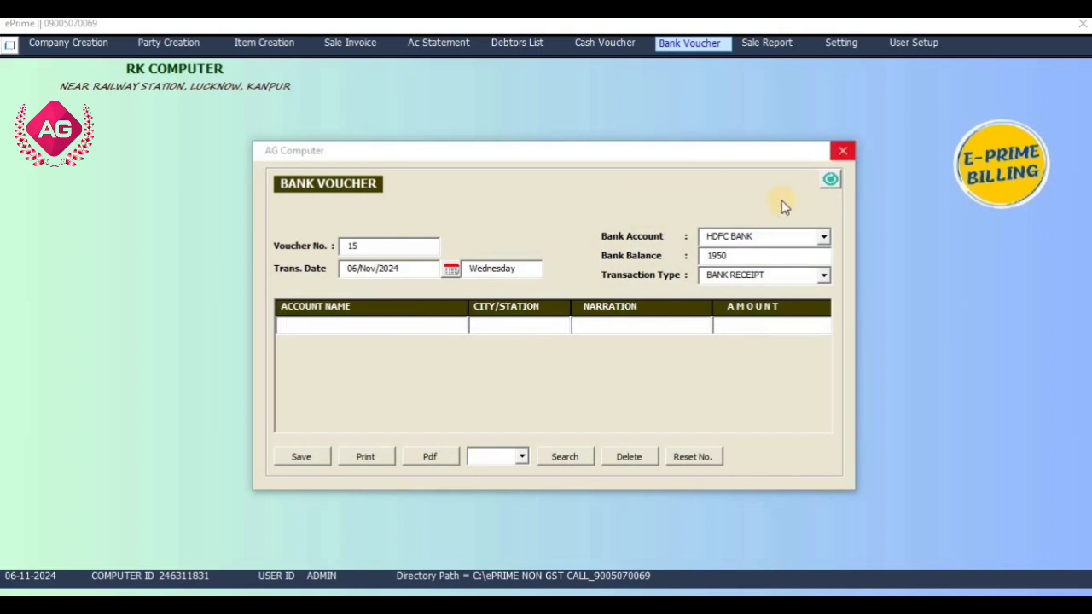
pyautogui.click(749, 261)
pyautogui.click(512, 384)
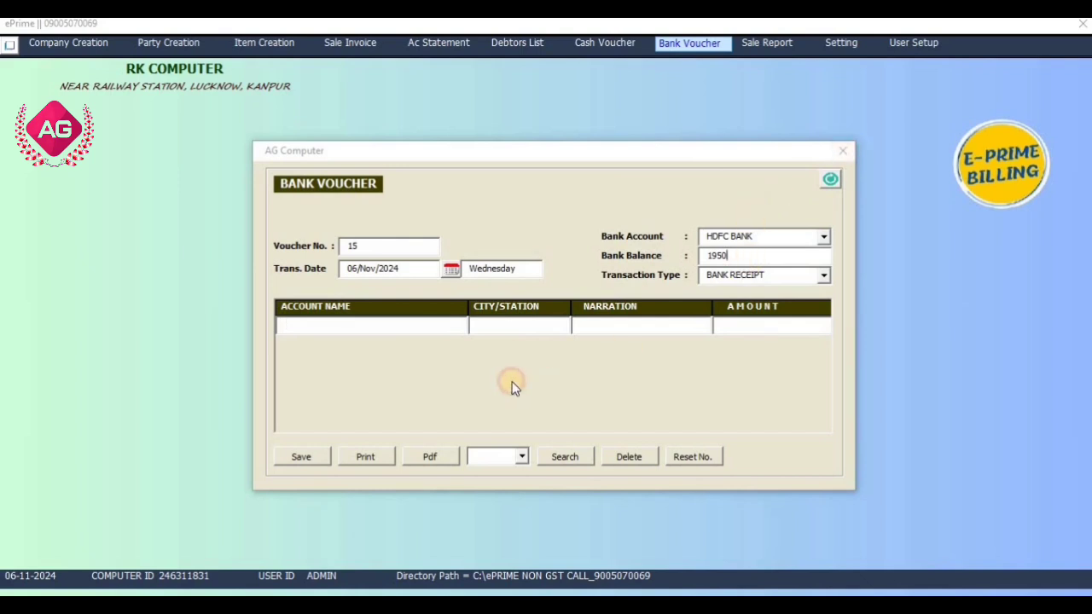
pyautogui.click(434, 351)
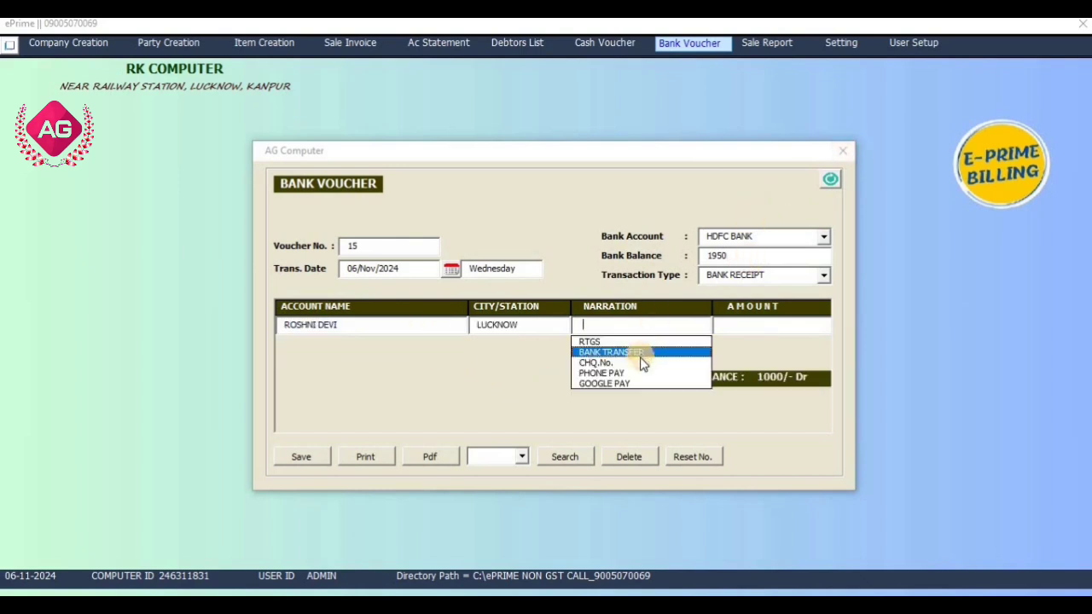
pyautogui.click(639, 373)
pyautogui.click(791, 323)
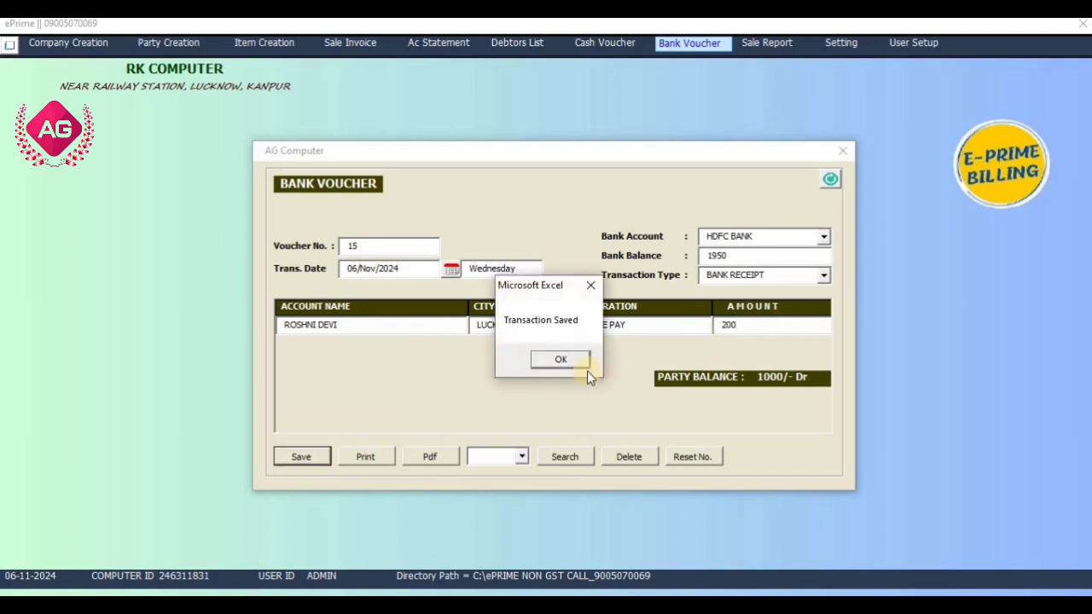
pyautogui.click(583, 363)
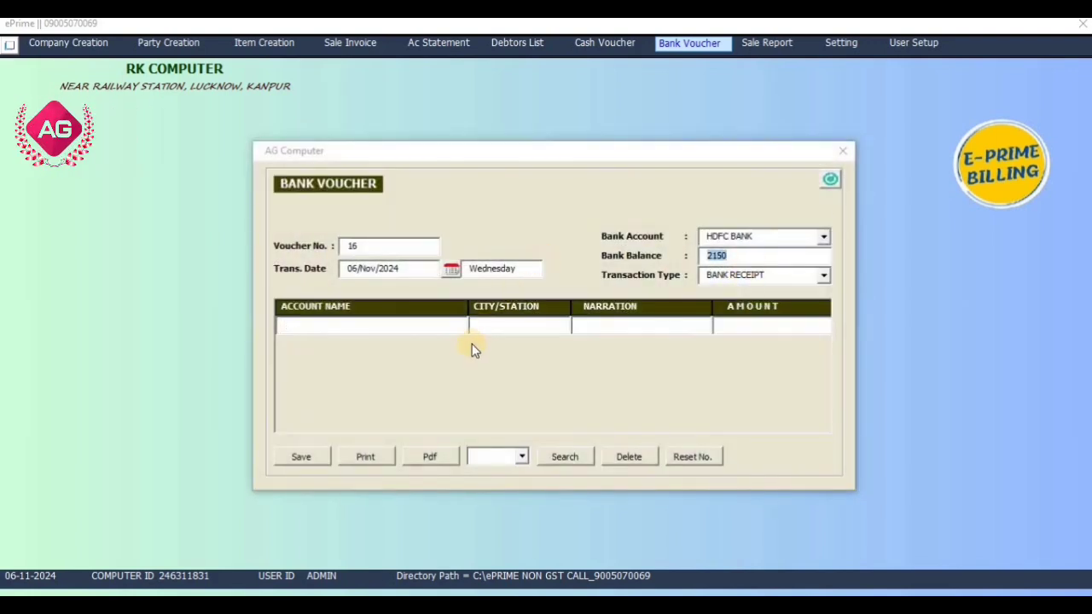
pyautogui.click(825, 129)
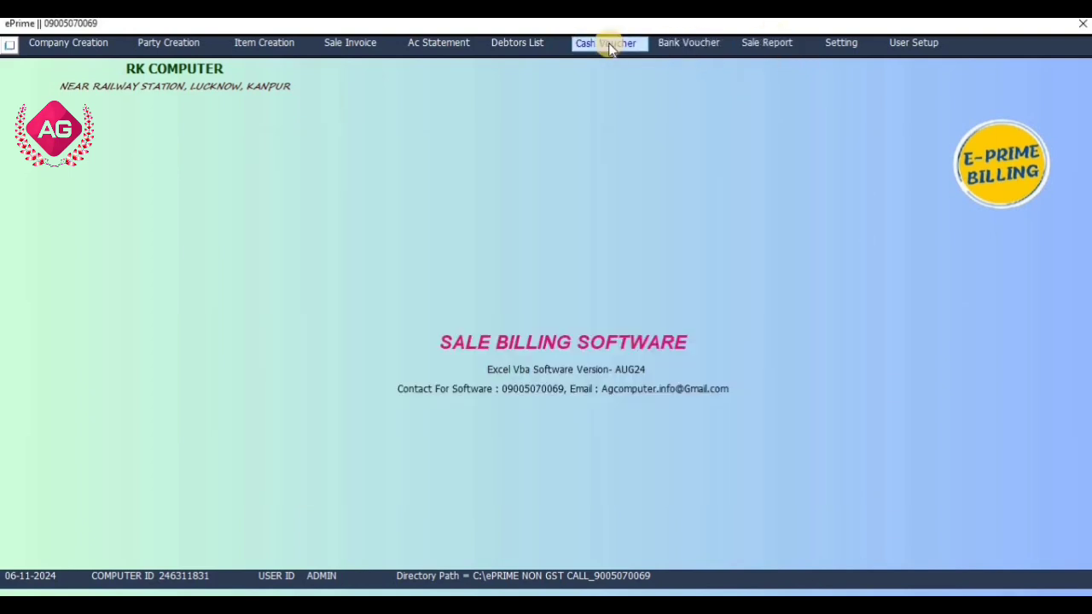
# List bank accounts in the Account Statement, then close it.
pyautogui.click(442, 48)
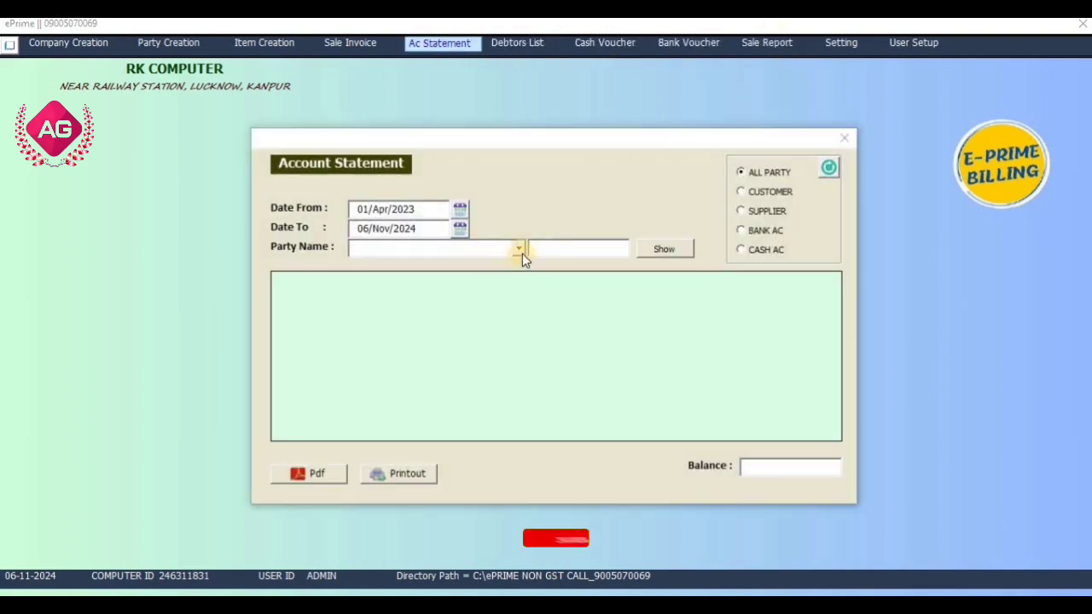
pyautogui.click(756, 230)
pyautogui.click(518, 249)
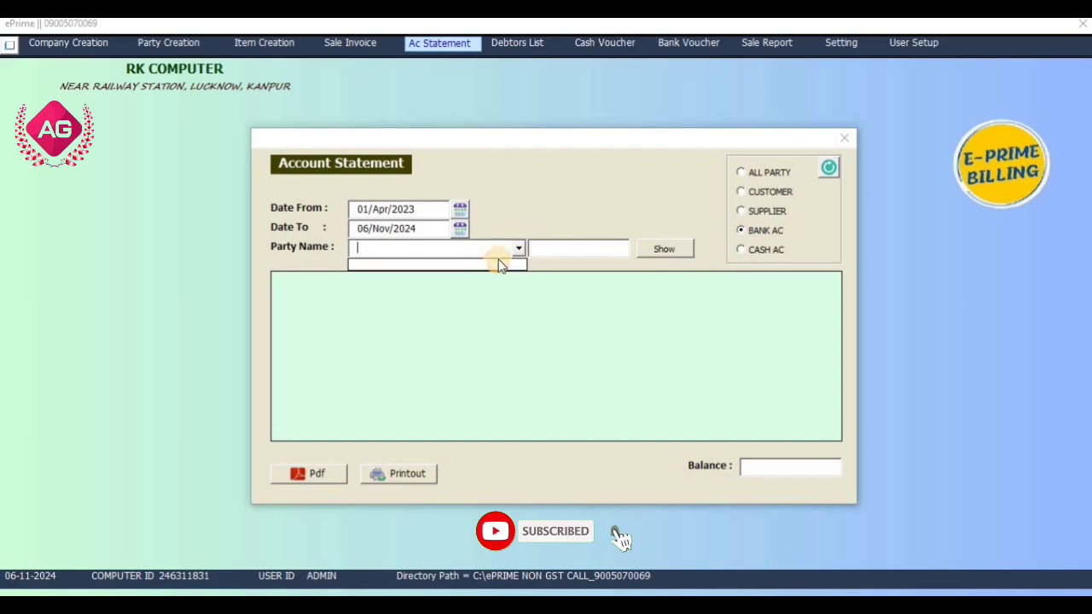
pyautogui.click(841, 142)
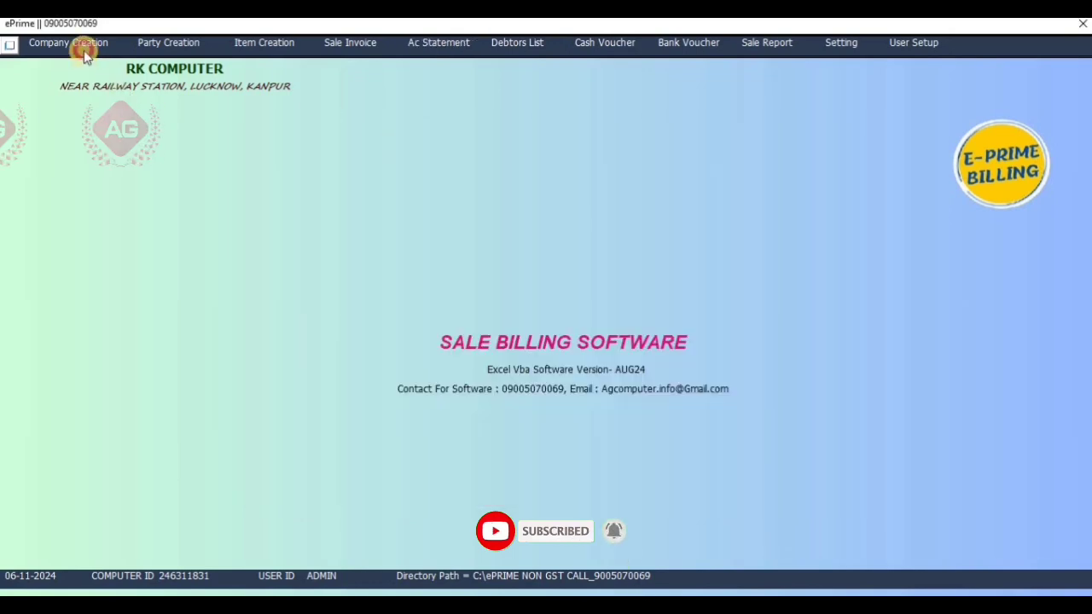
# Look over the company details and party creation forms, then bring up the Sale Report (gross 42500).
pyautogui.click(84, 42)
pyautogui.click(757, 68)
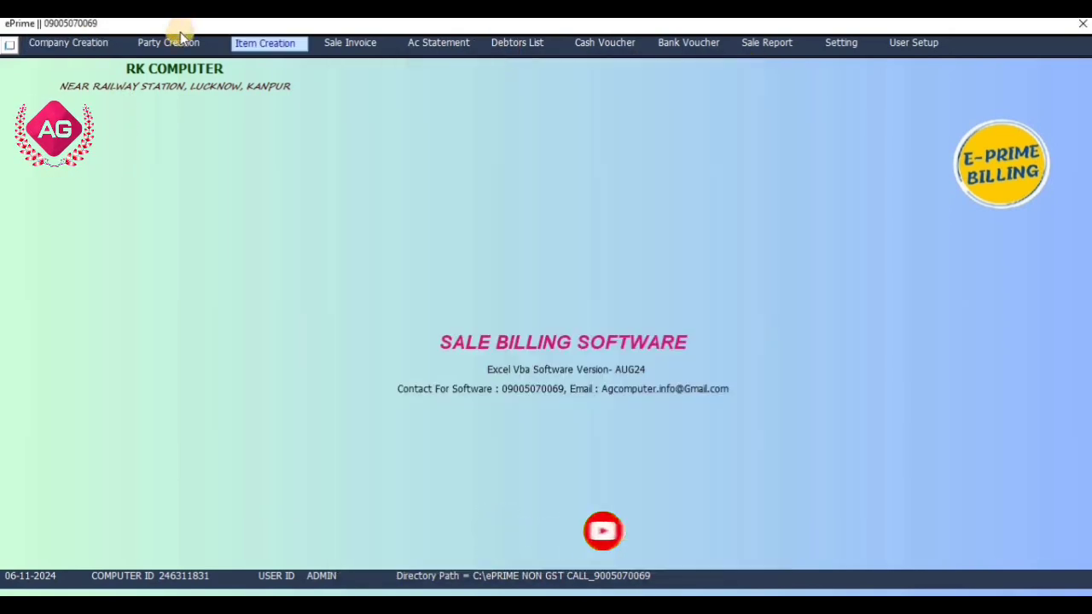
pyautogui.click(175, 42)
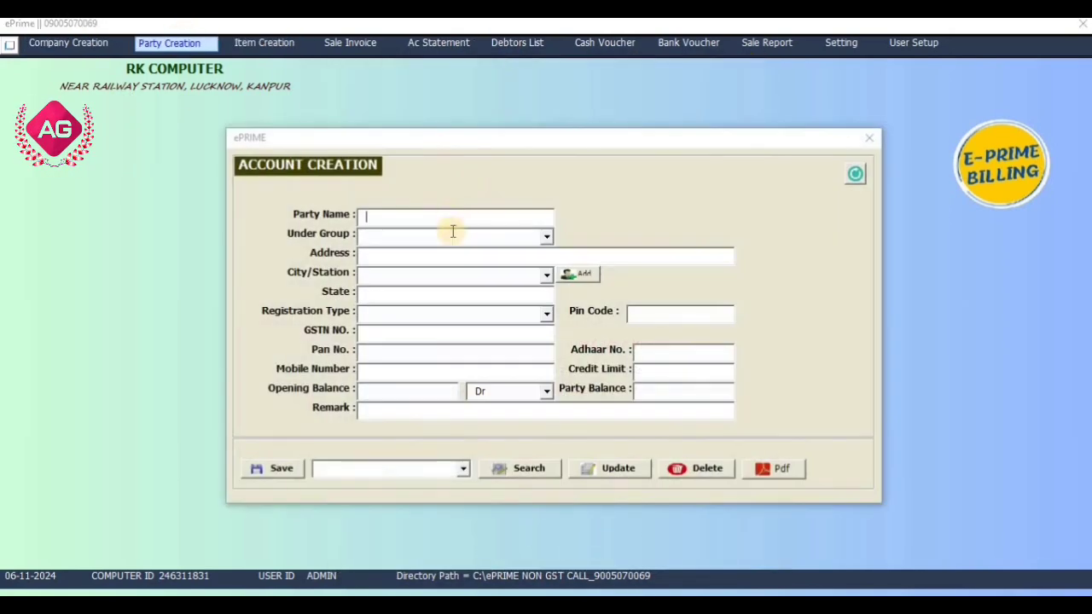
pyautogui.click(868, 138)
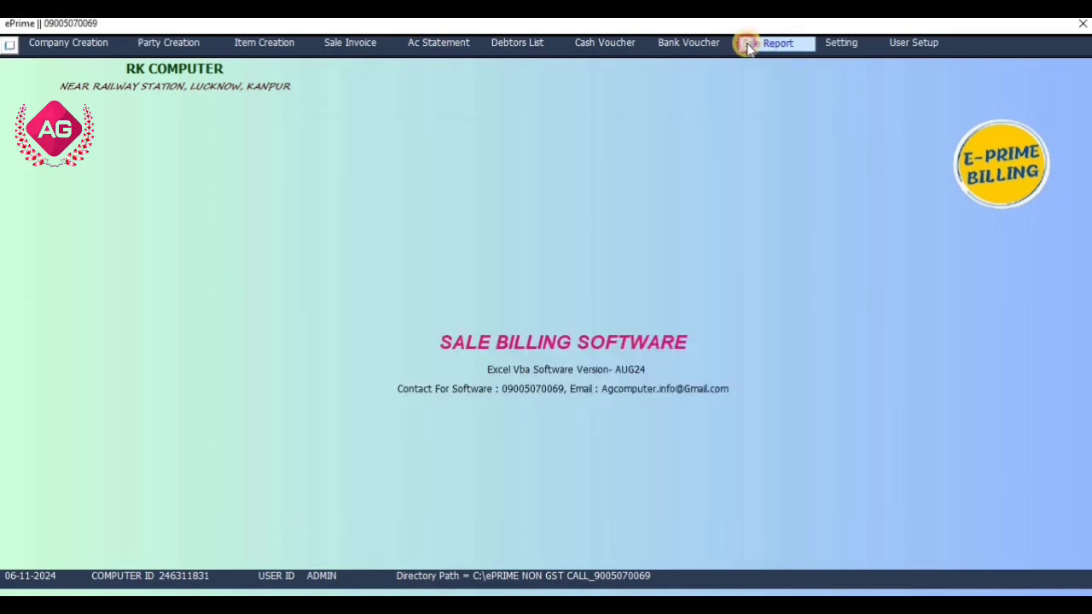
pyautogui.click(748, 47)
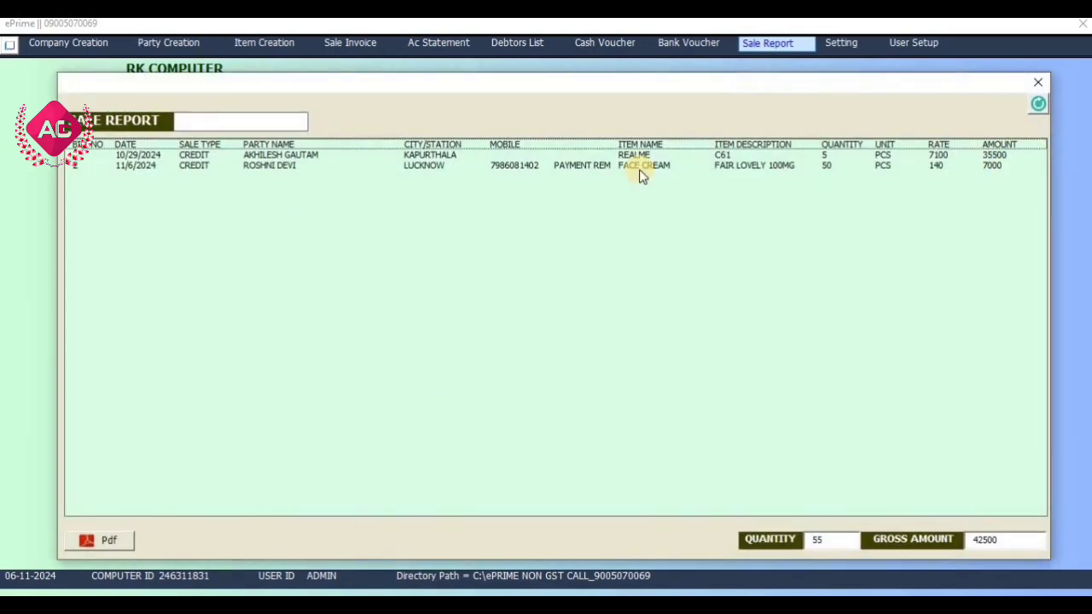
# Select the 11/6/2024 FACE CREAM sale of 7000, then close the Sale Report.
pyautogui.click(151, 167)
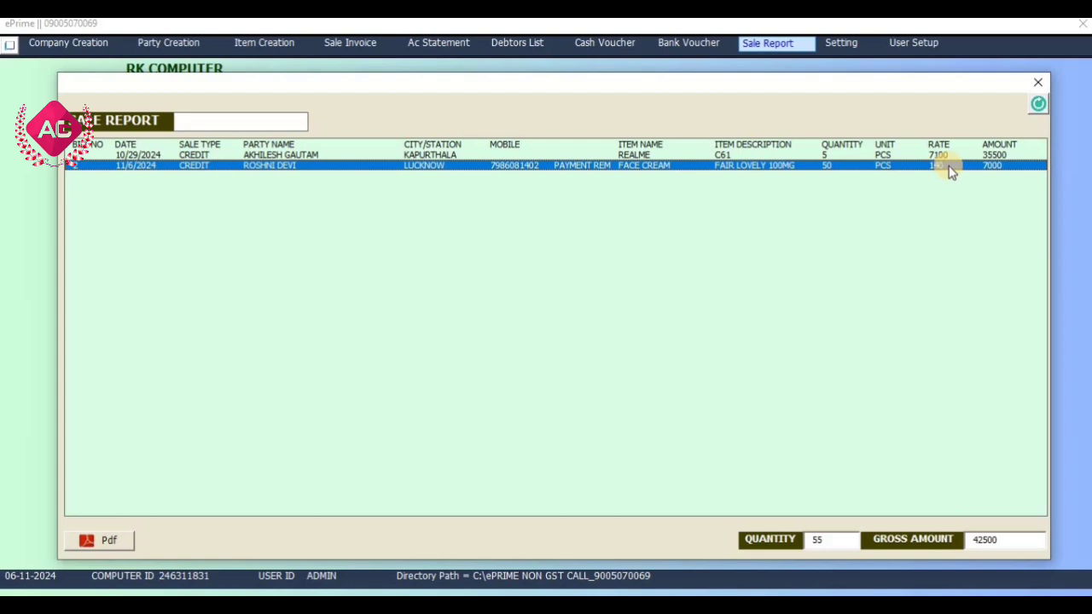
pyautogui.click(1033, 83)
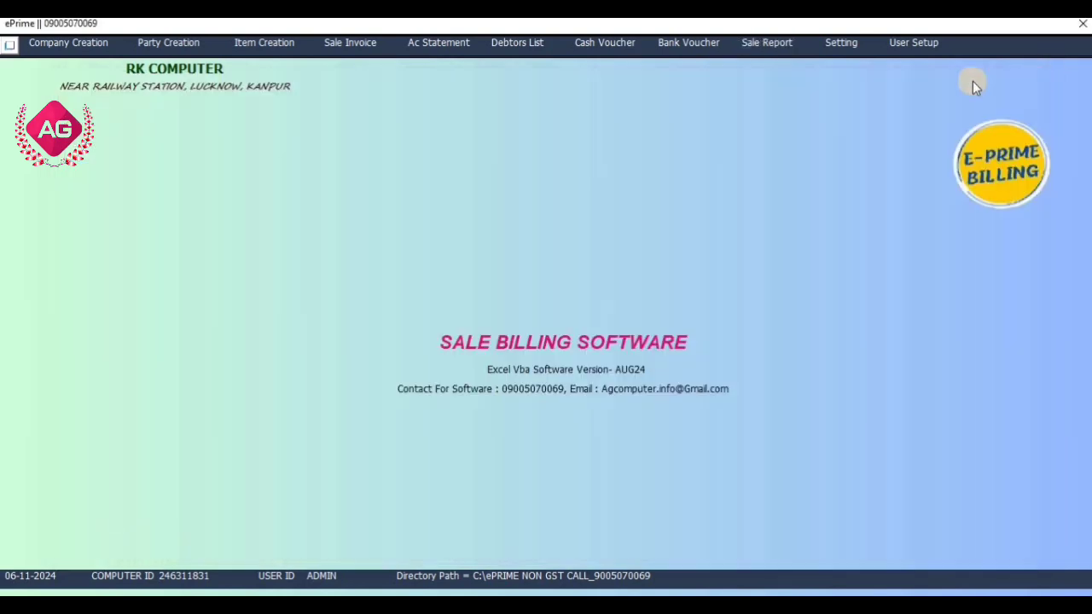
pyautogui.click(858, 47)
pyautogui.click(843, 180)
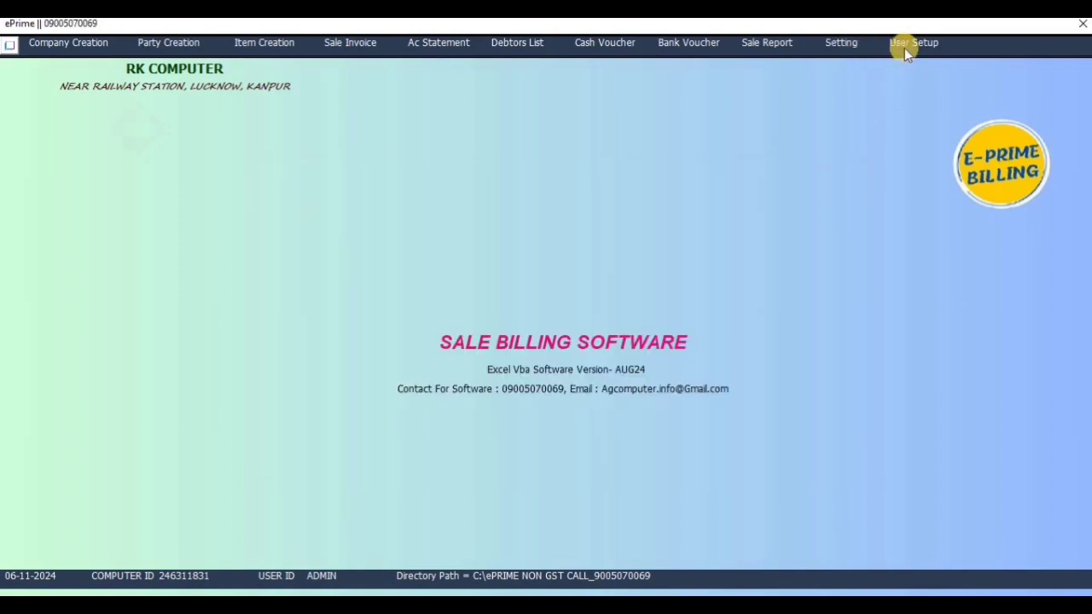
pyautogui.click(906, 45)
pyautogui.click(811, 177)
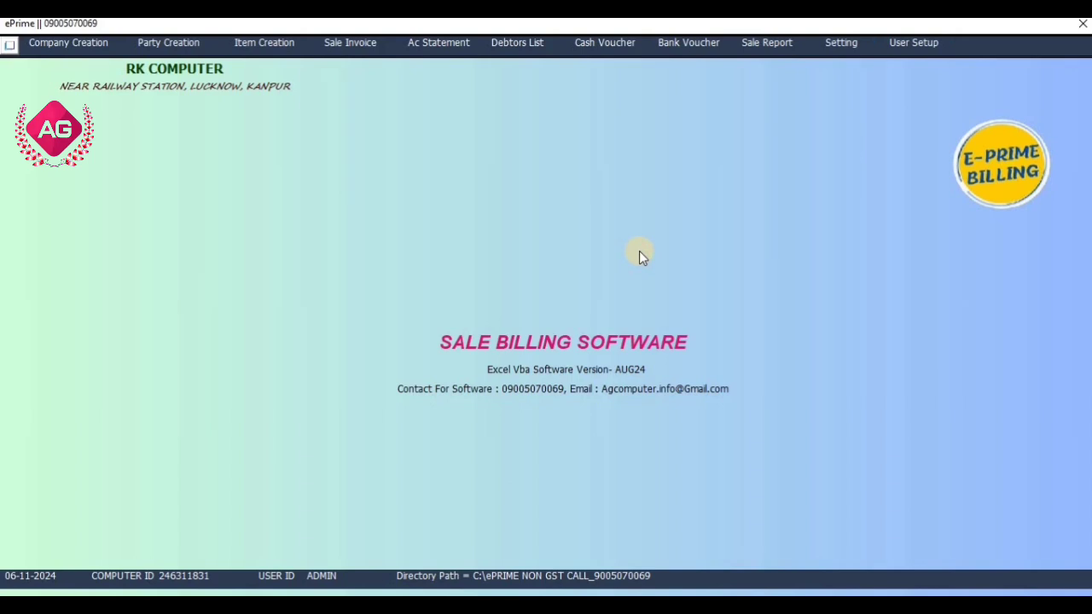
# From the data folder, open the SALE BILL folder and the saved bill 2 PDF.
pyautogui.click(504, 579)
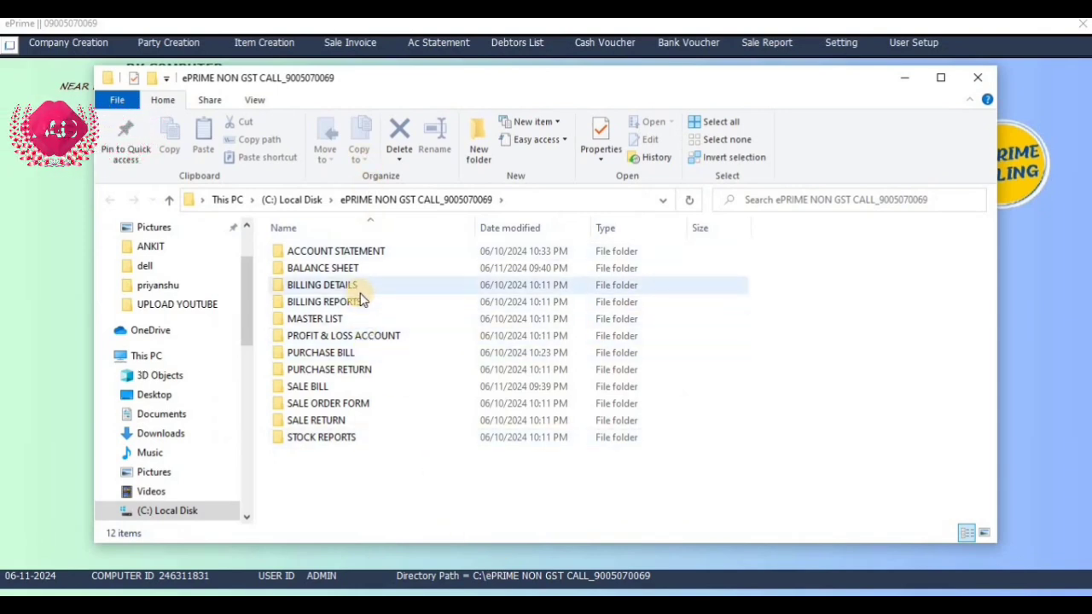
pyautogui.doubleClick(356, 385)
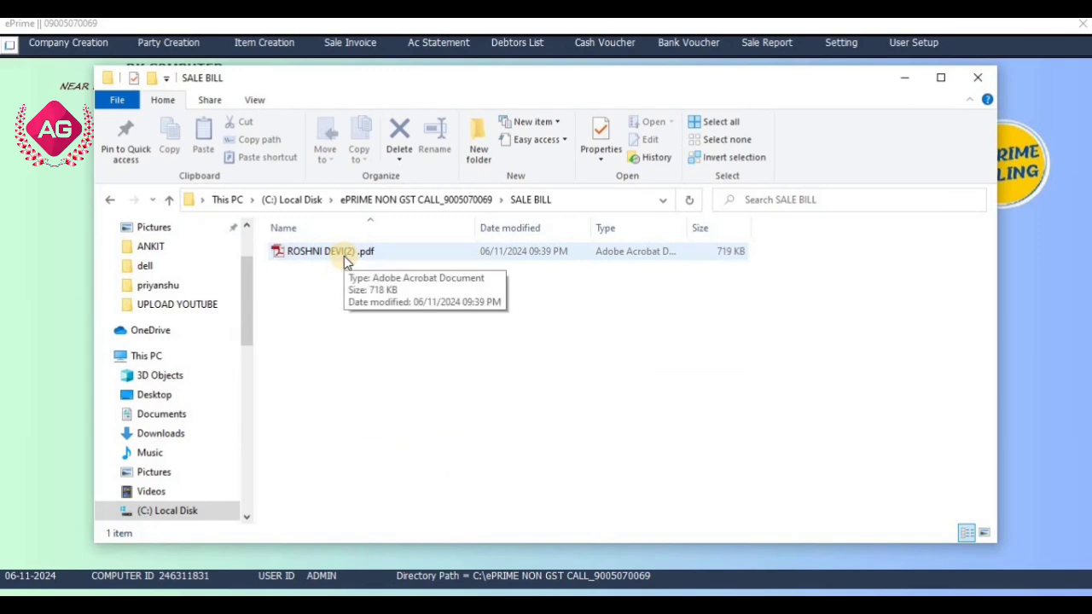
pyautogui.doubleClick(371, 254)
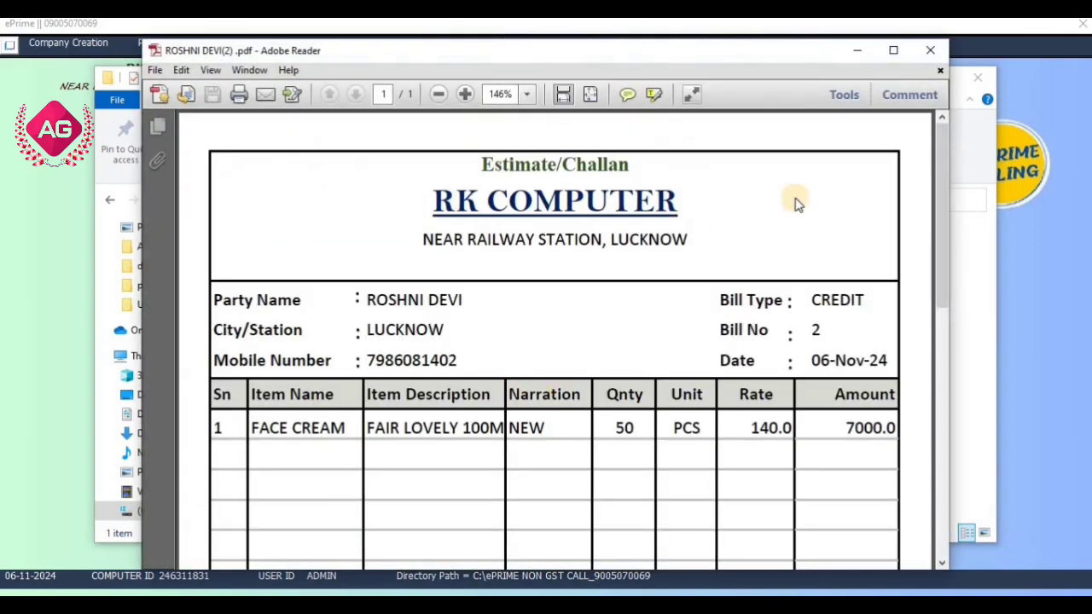
# Close the bill 2 PDF in Adobe Reader and the Explorer folder window.
pyautogui.click(975, 78)
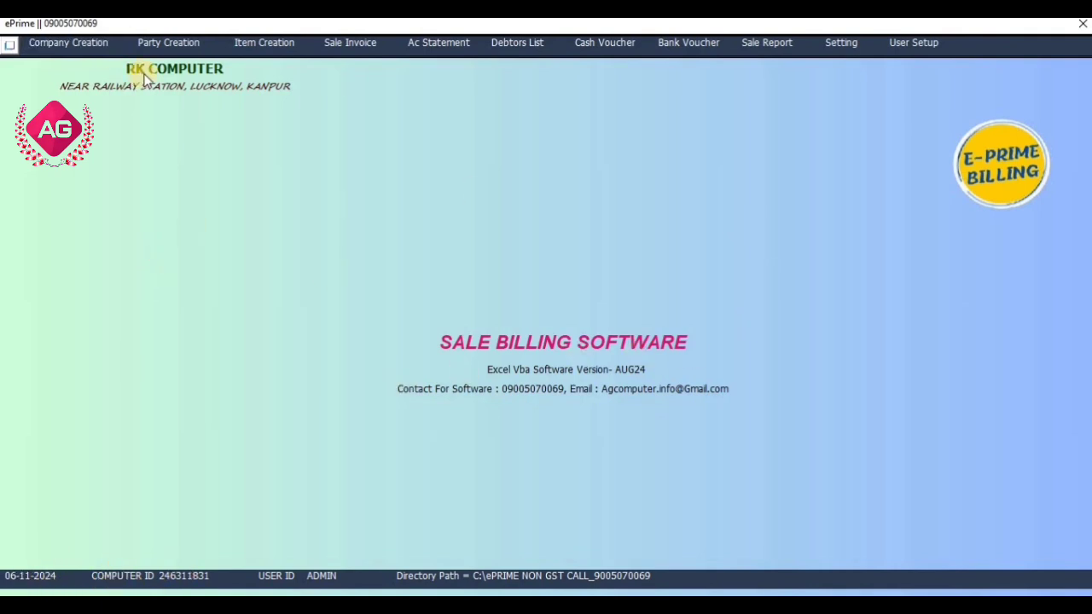
# Replace the company name RK COMPUTER with AKHILESH ENT. and save the company details.
pyautogui.click(92, 50)
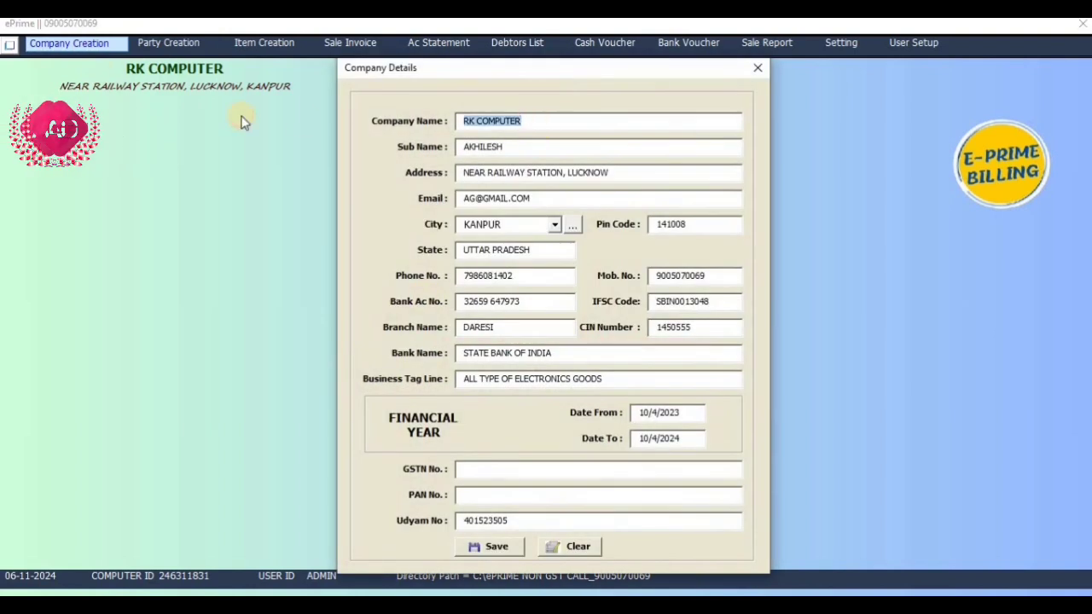
pyautogui.write('R')
pyautogui.press('BackSpace')
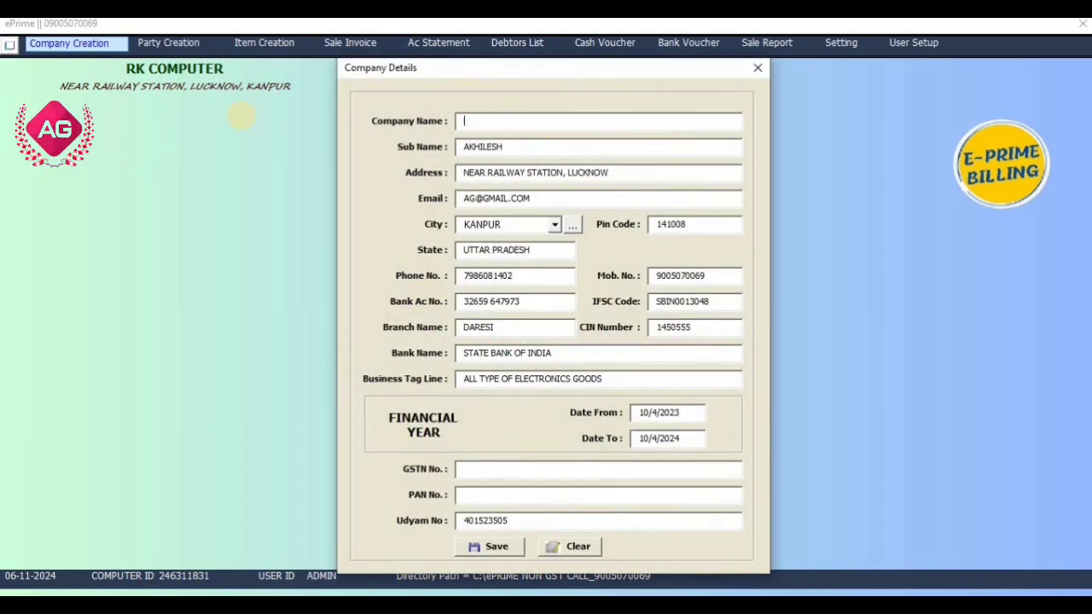
pyautogui.write('AKHILESH ENT.')
pyautogui.click(491, 548)
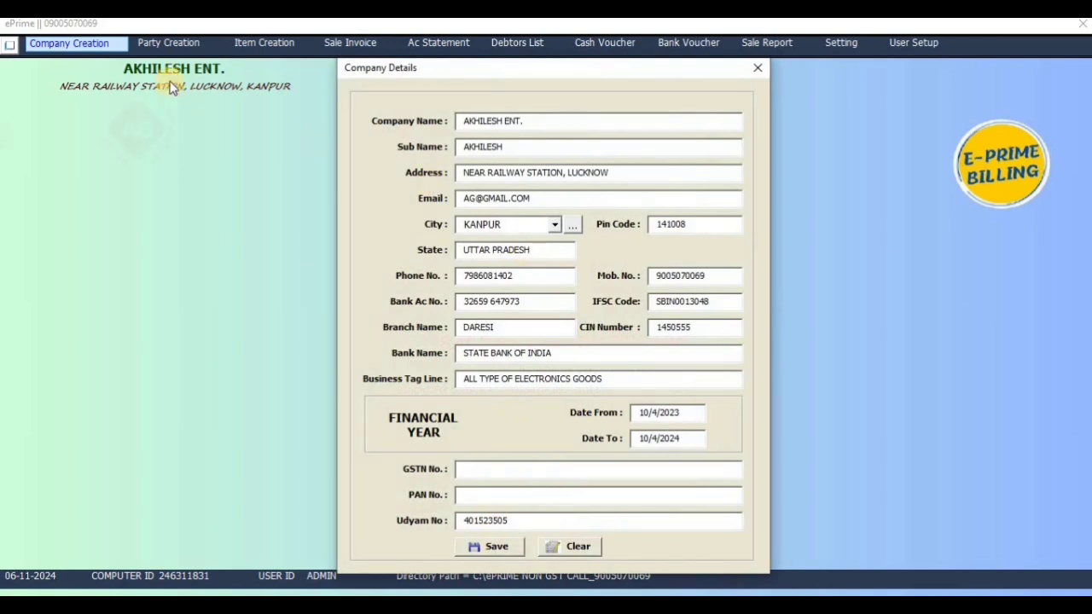
pyautogui.click(756, 68)
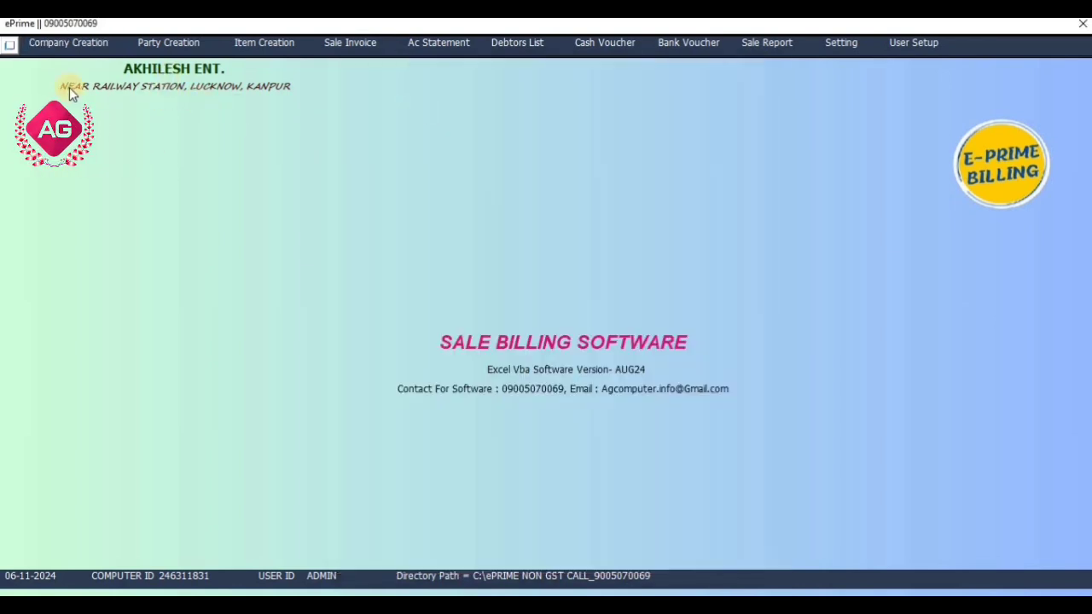